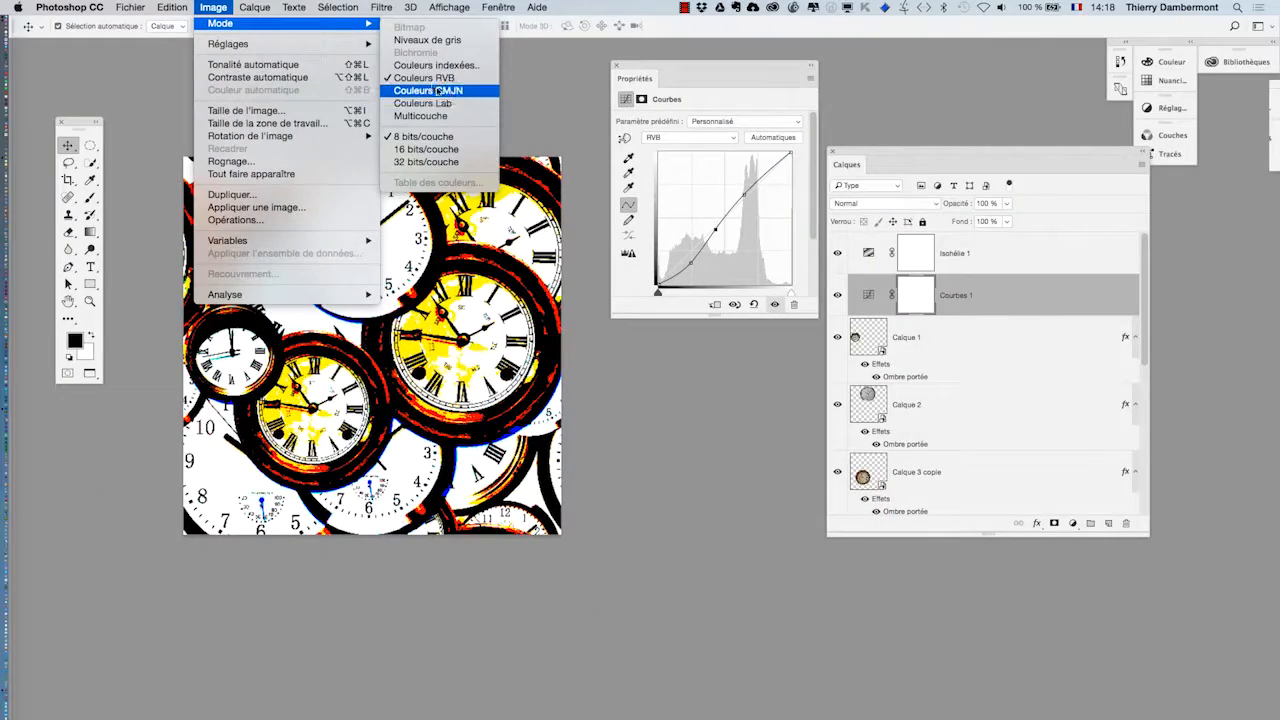
Switch to Firefox and search Google Images for "Lab color model".
left_click(576, 109)
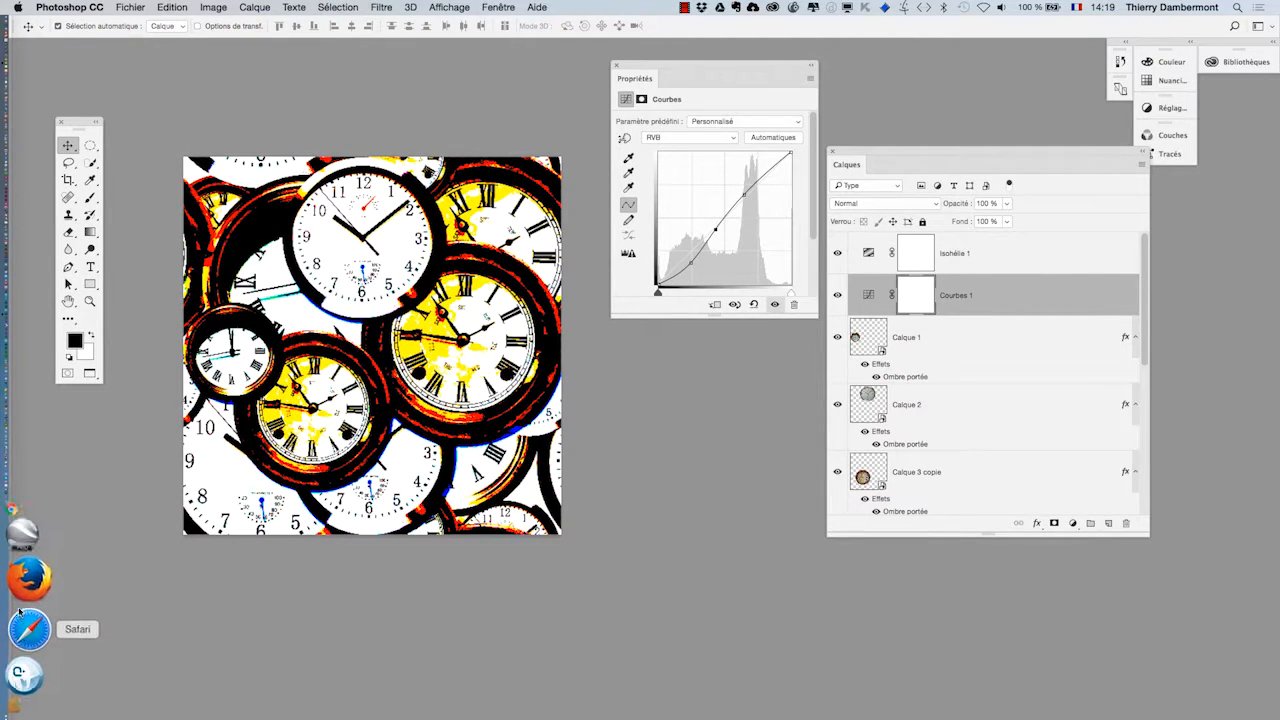
left_click(28, 606)
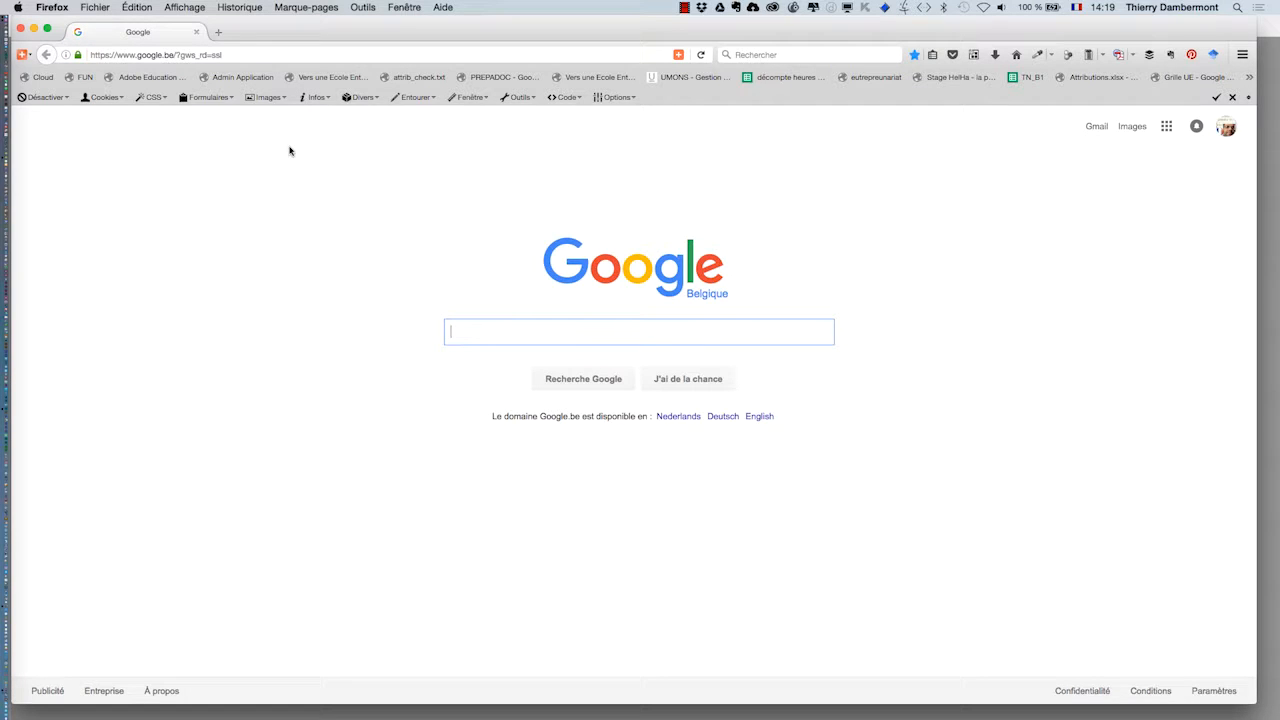
type("Lab co")
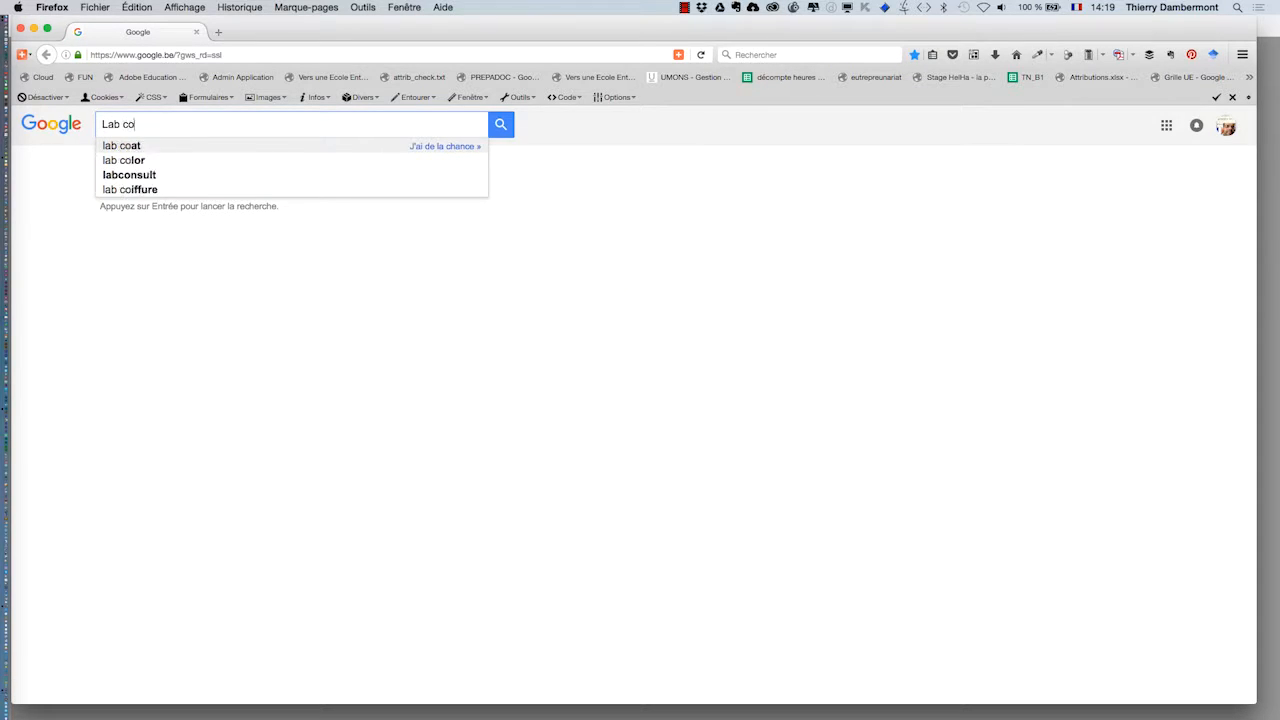
type("lor model")
key("Return")
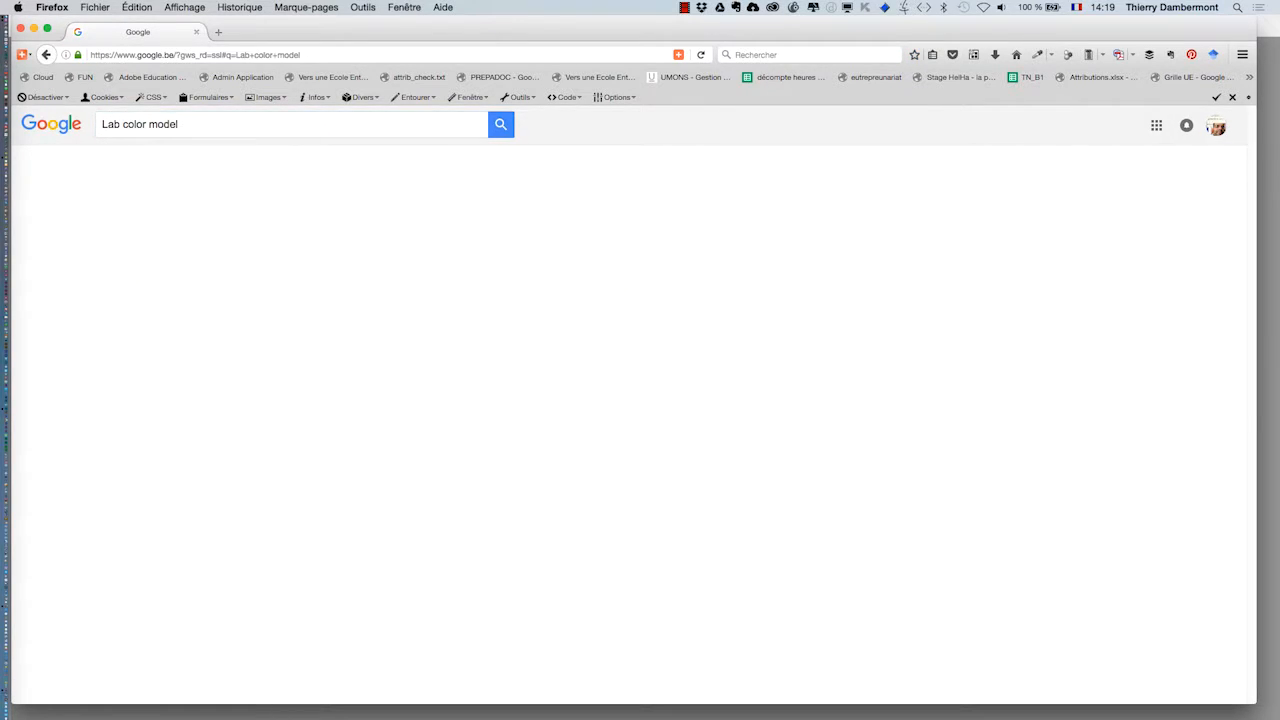
left_click(157, 166)
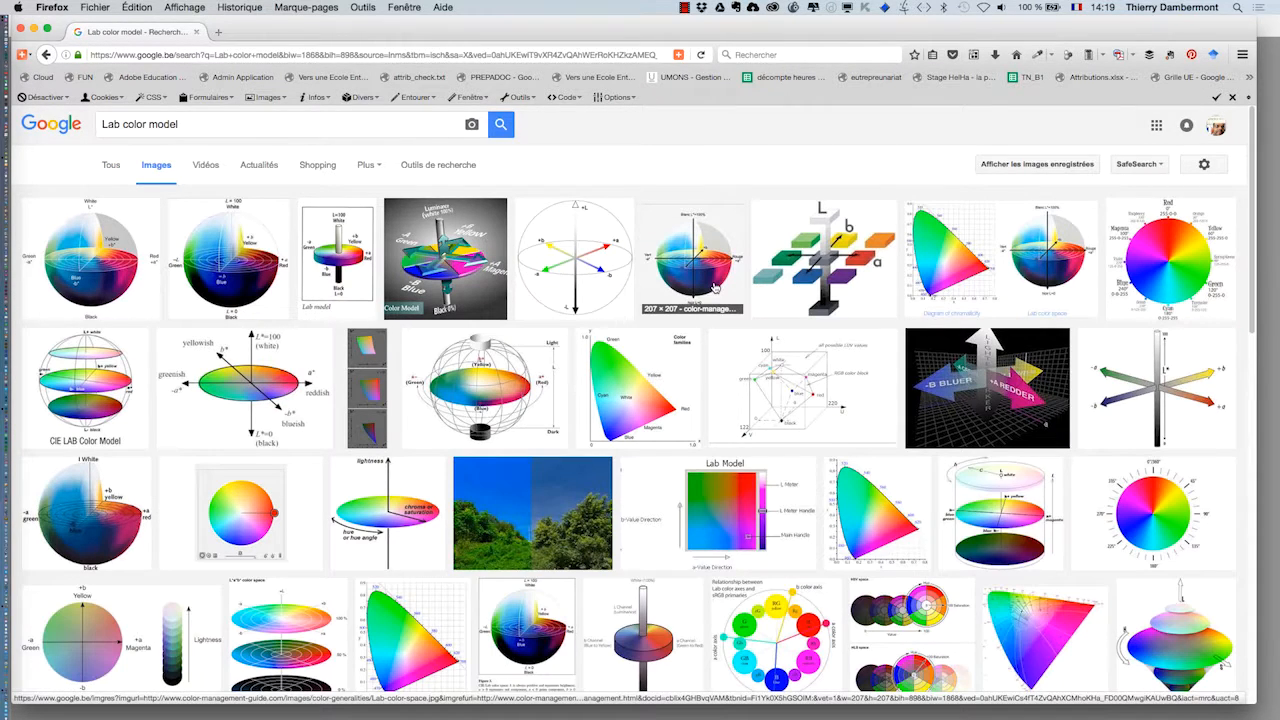
Open the CIE Lab sphere diagram with the coloured a and b axes as a standalone image and enlarge it.
left_click(583, 282)
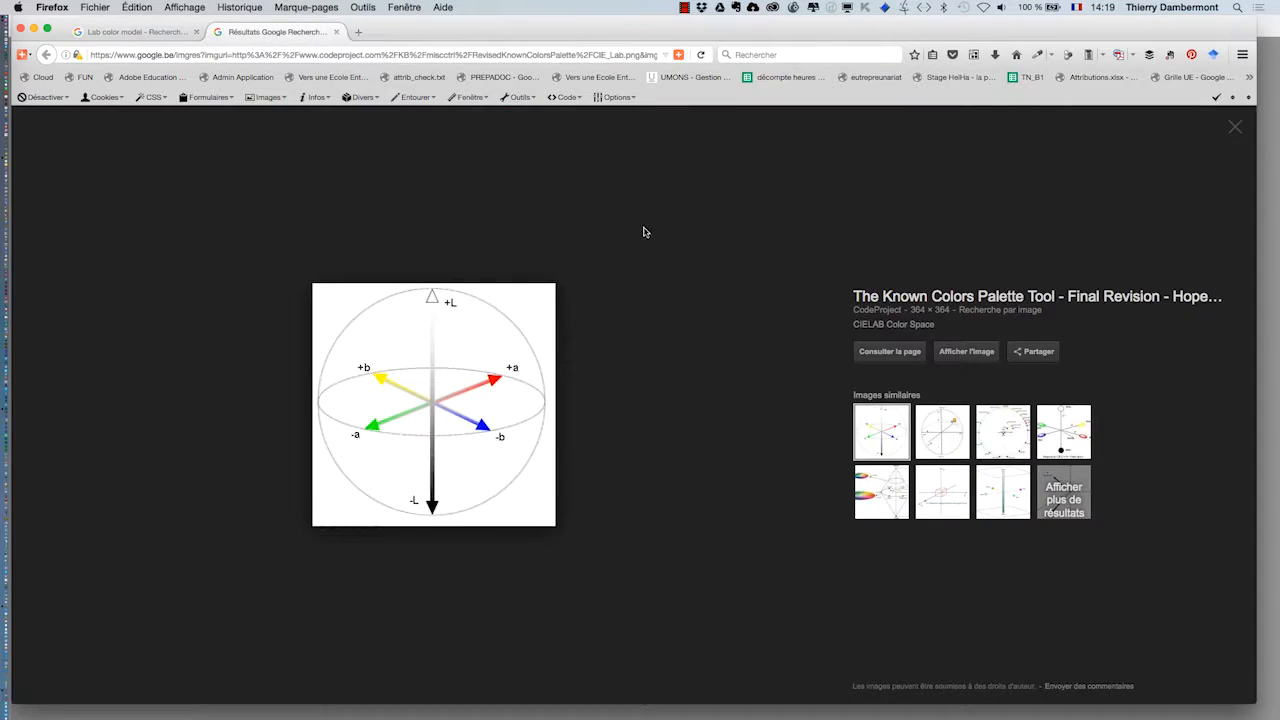
left_click(972, 353)
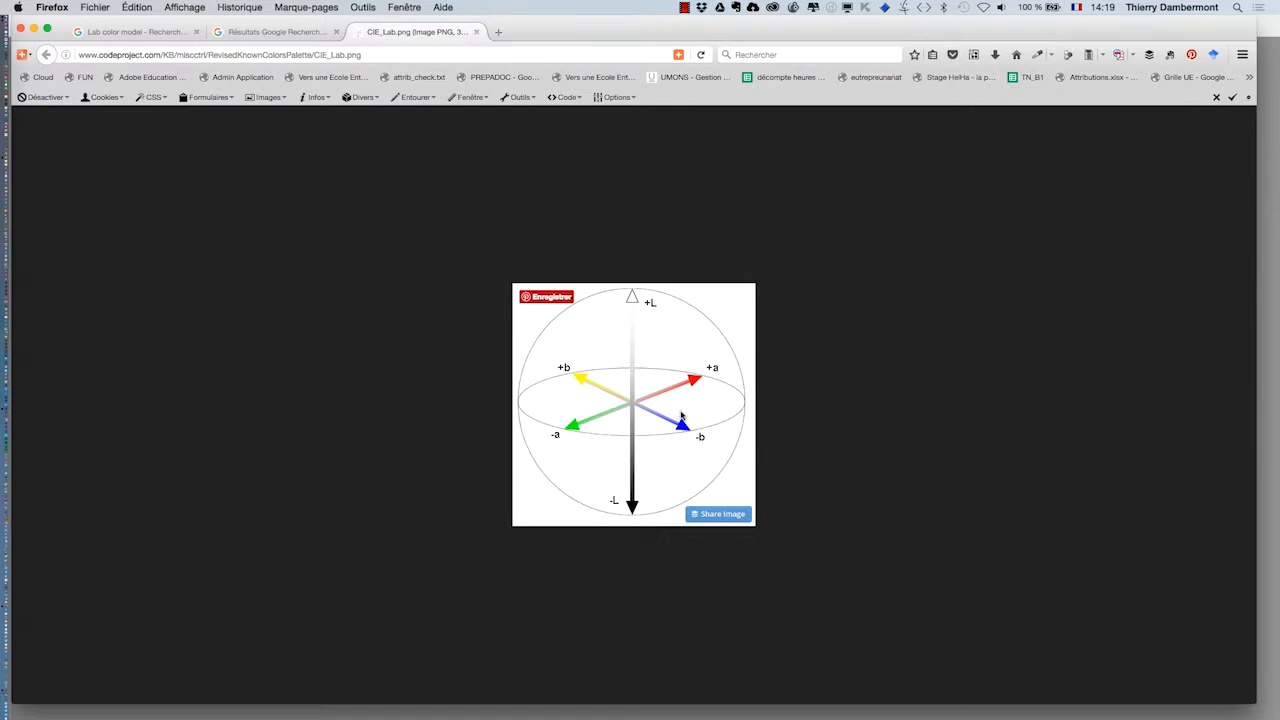
key("super+plus")
key("super+plus")
key("super+plus")
key("super+plus")
key("super+plus")
key("super+plus")
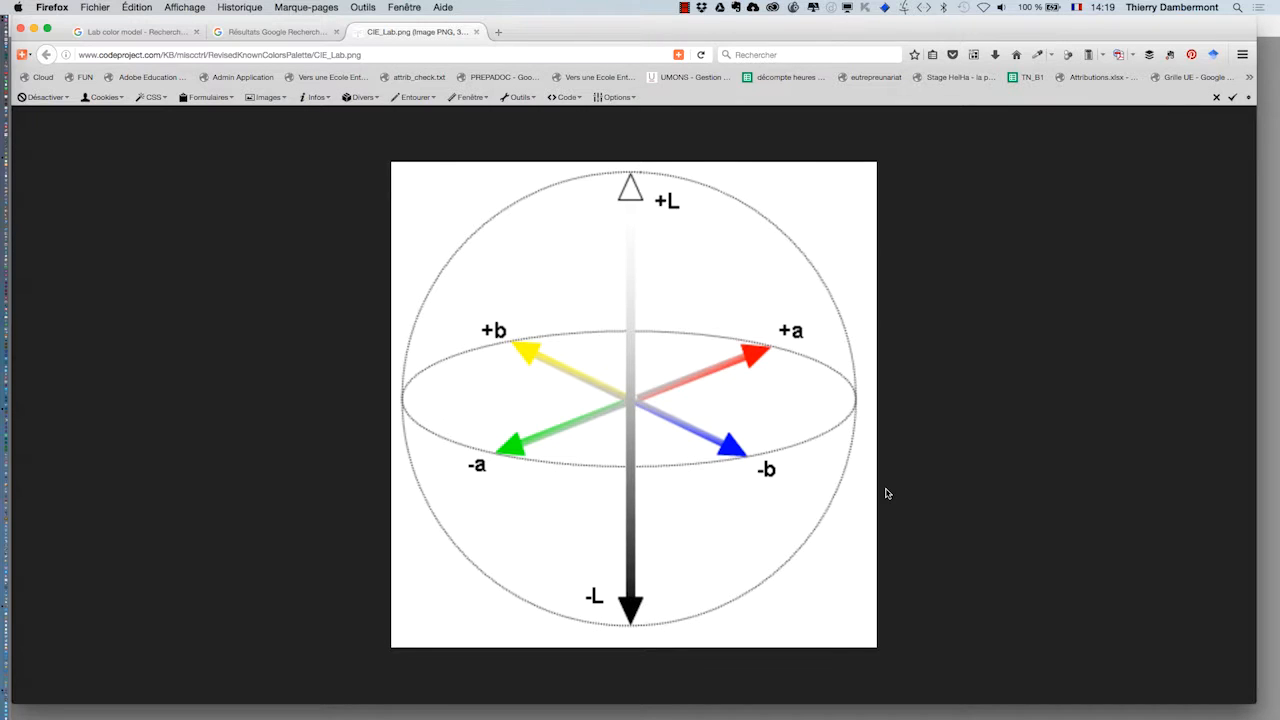
Close the diagram, switch back to Photoshop and examine the available image colour modes and bit depths.
key("super+w")
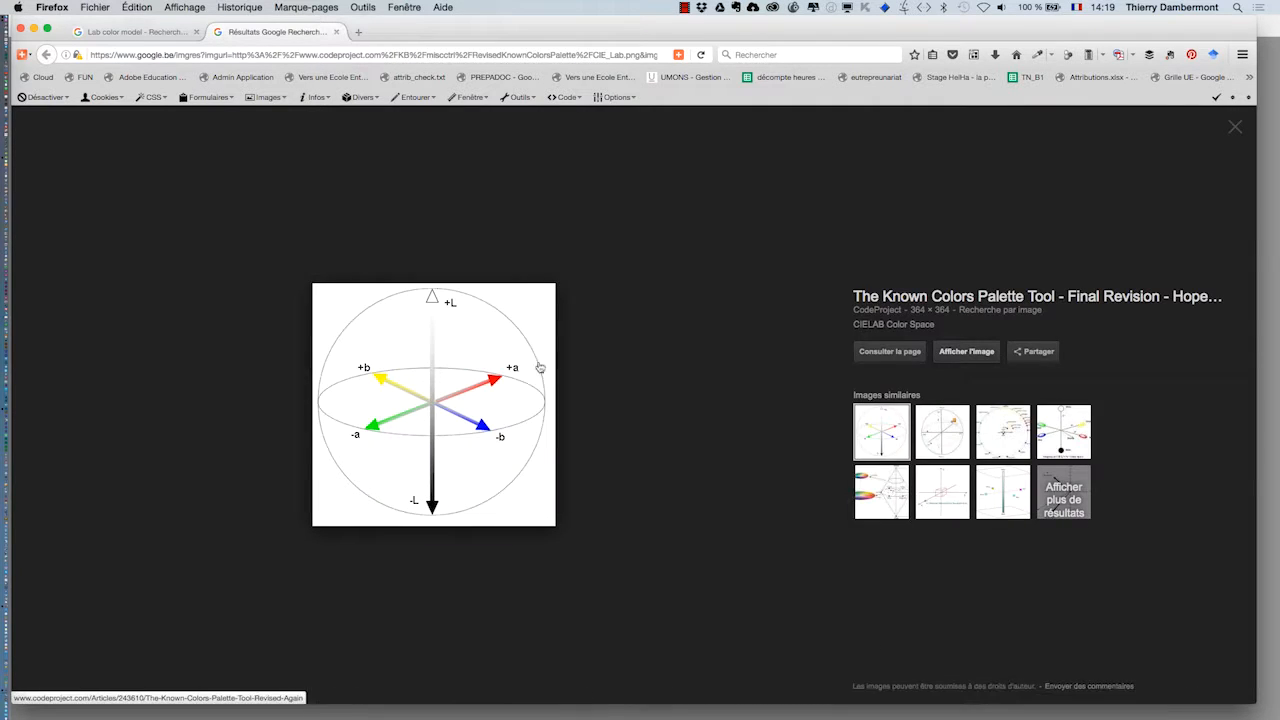
key("super+Tab")
key("super+Tab")
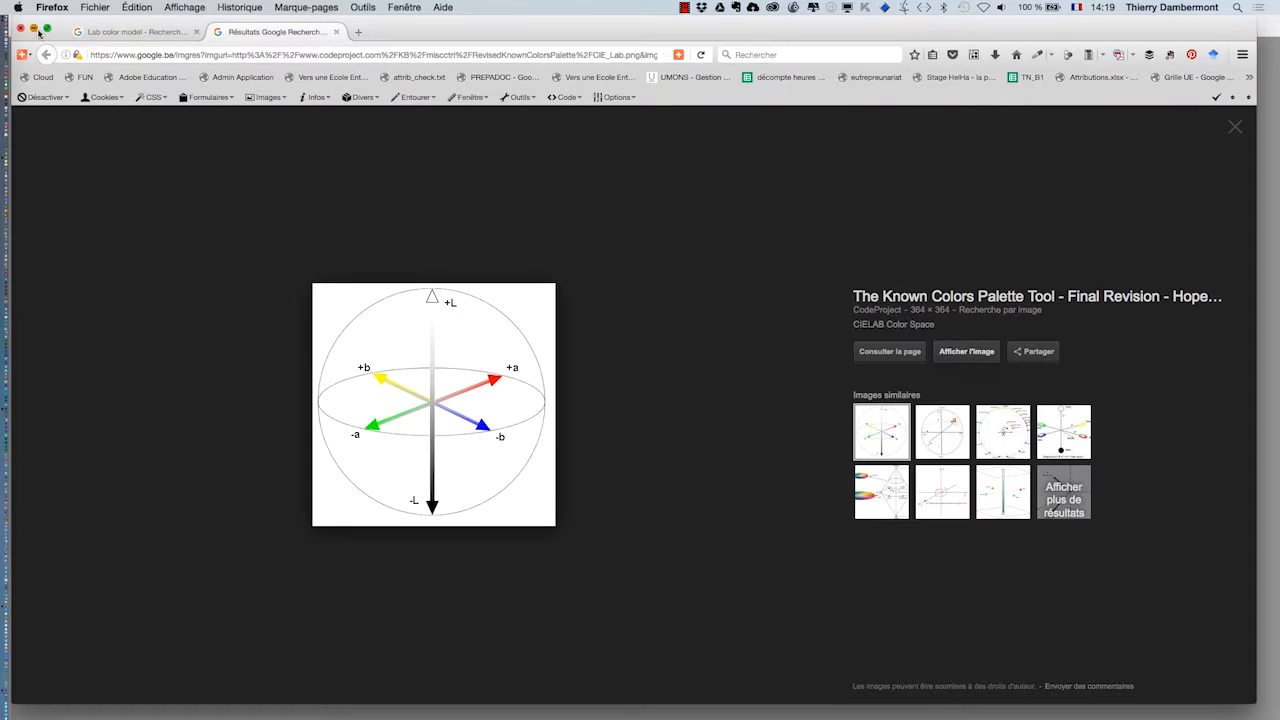
key("super+Tab")
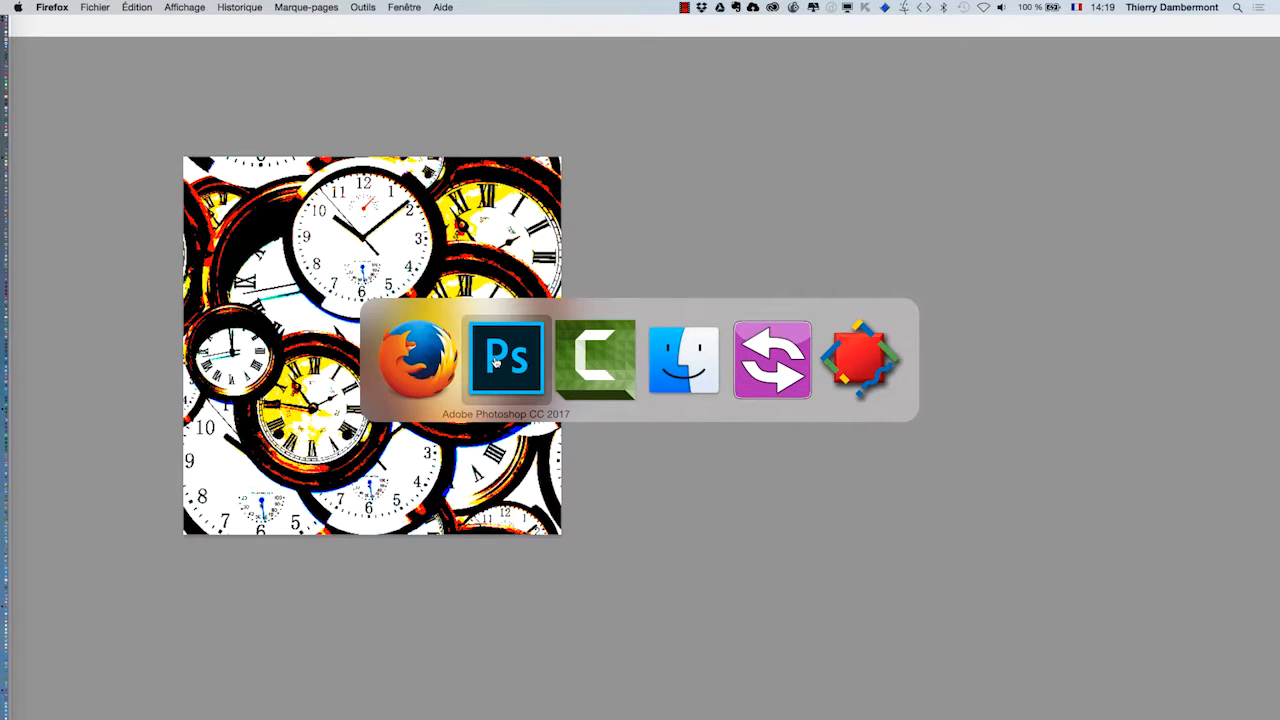
left_click(210, 7)
mouse_move(225, 25)
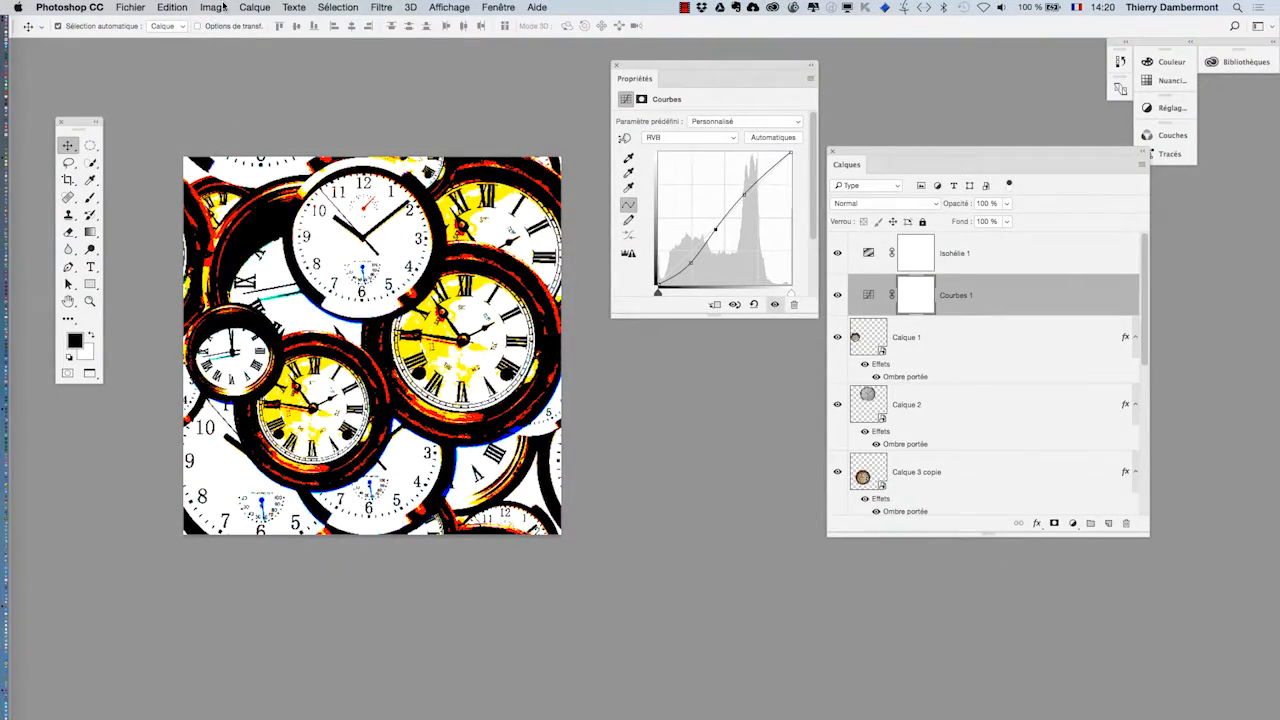
left_click(220, 7)
mouse_move(231, 24)
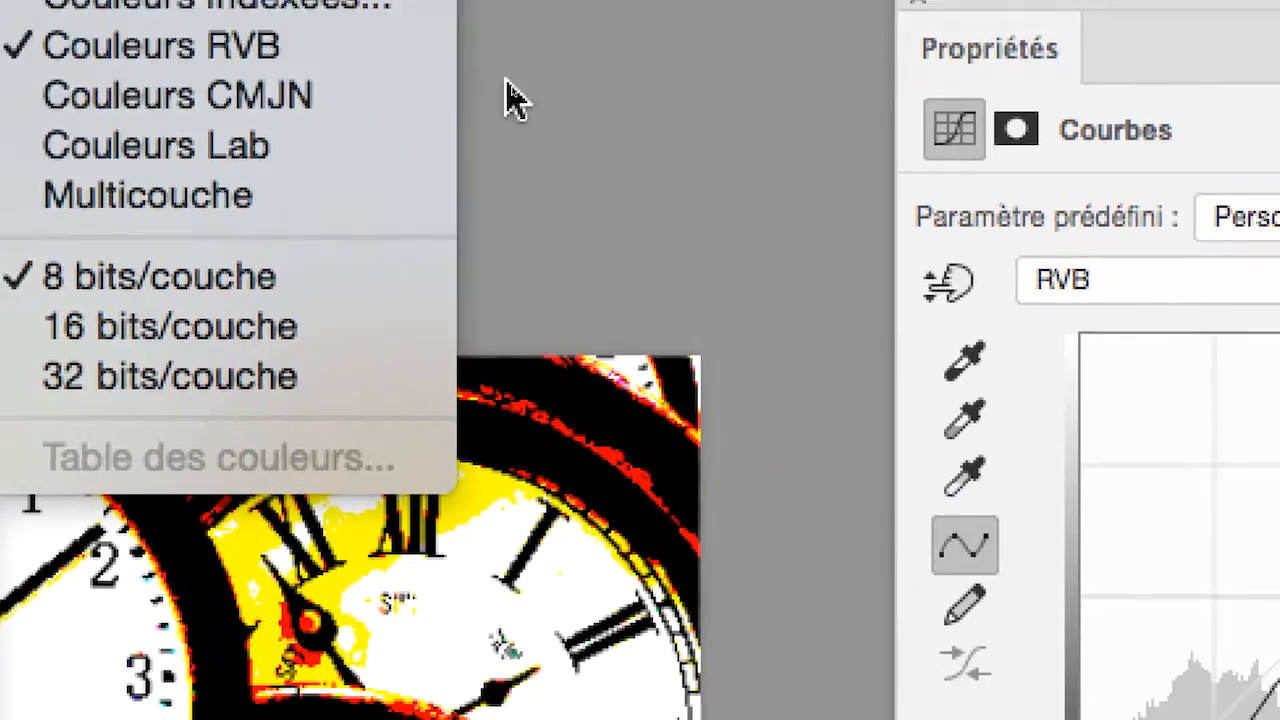
left_click(665, 205)
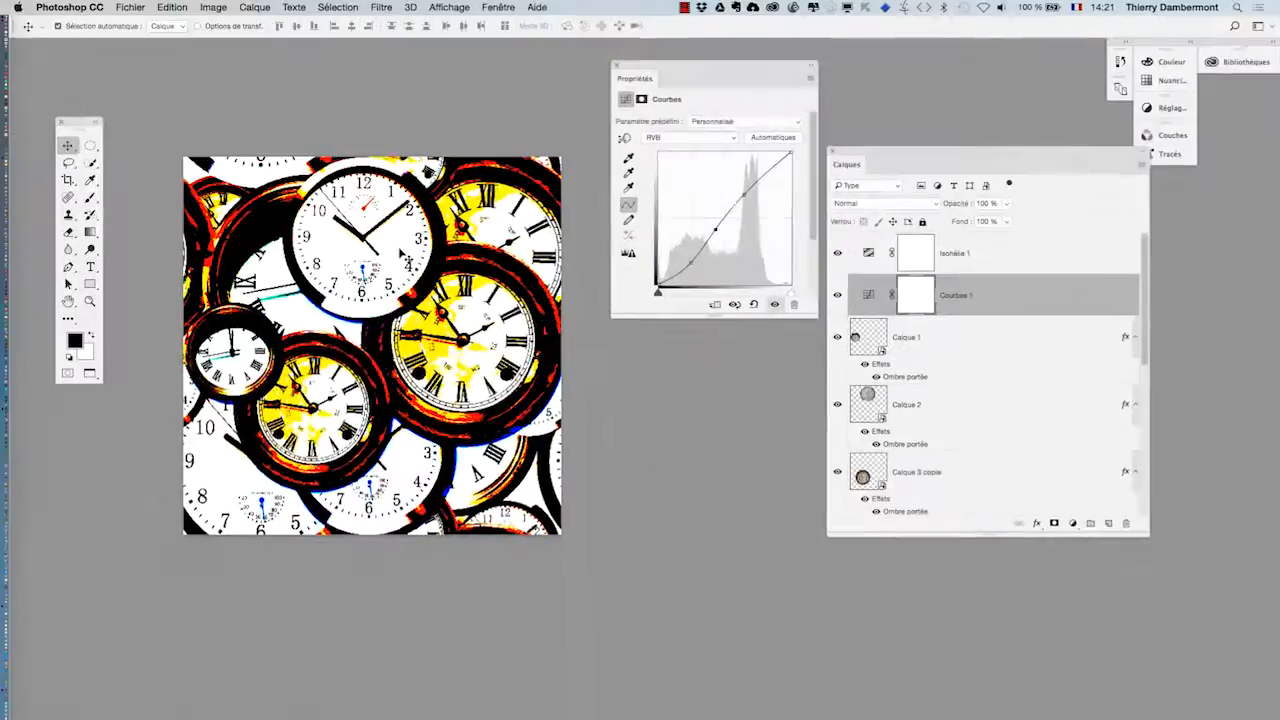
Move the Properties panel clear of the clock image and select the Isohélie 1 adjustment layer.
left_click_drag(683, 68, 1126, 596)
scroll(310, 284, "up", 5)
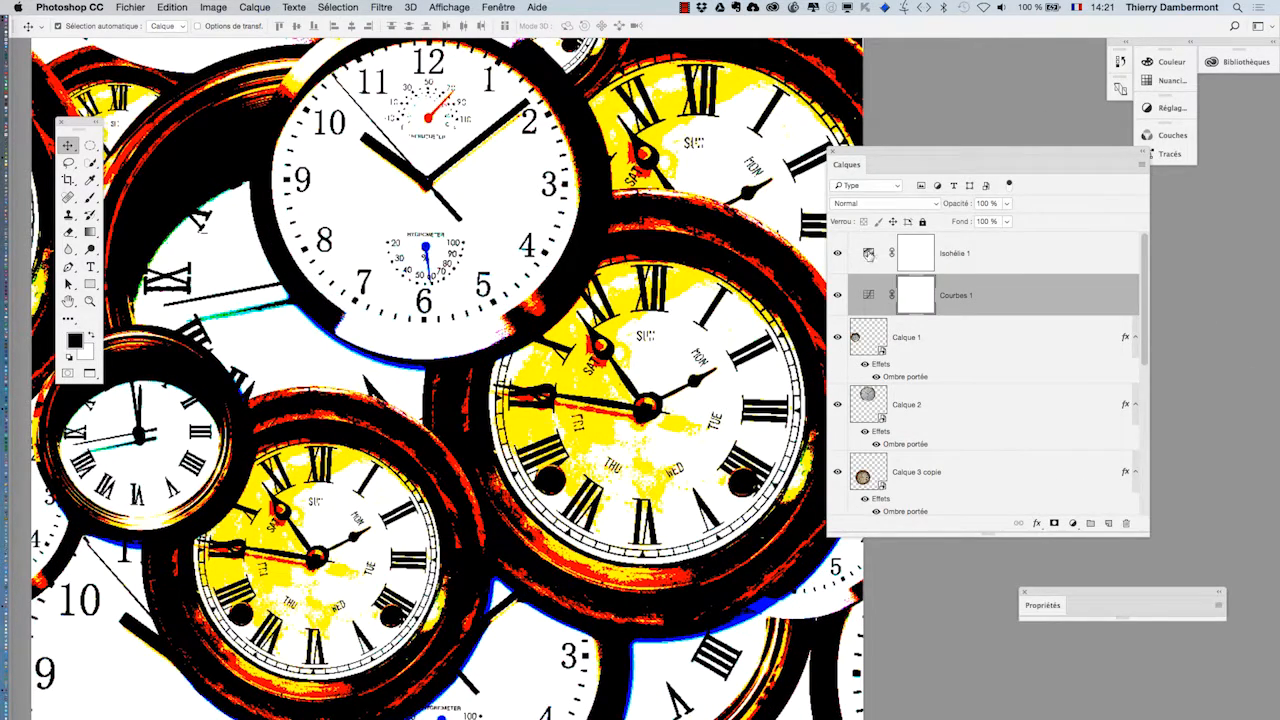
left_click(870, 256)
Start converting the image to Couleurs indexées and accept merging the visible layers.
left_click(213, 7)
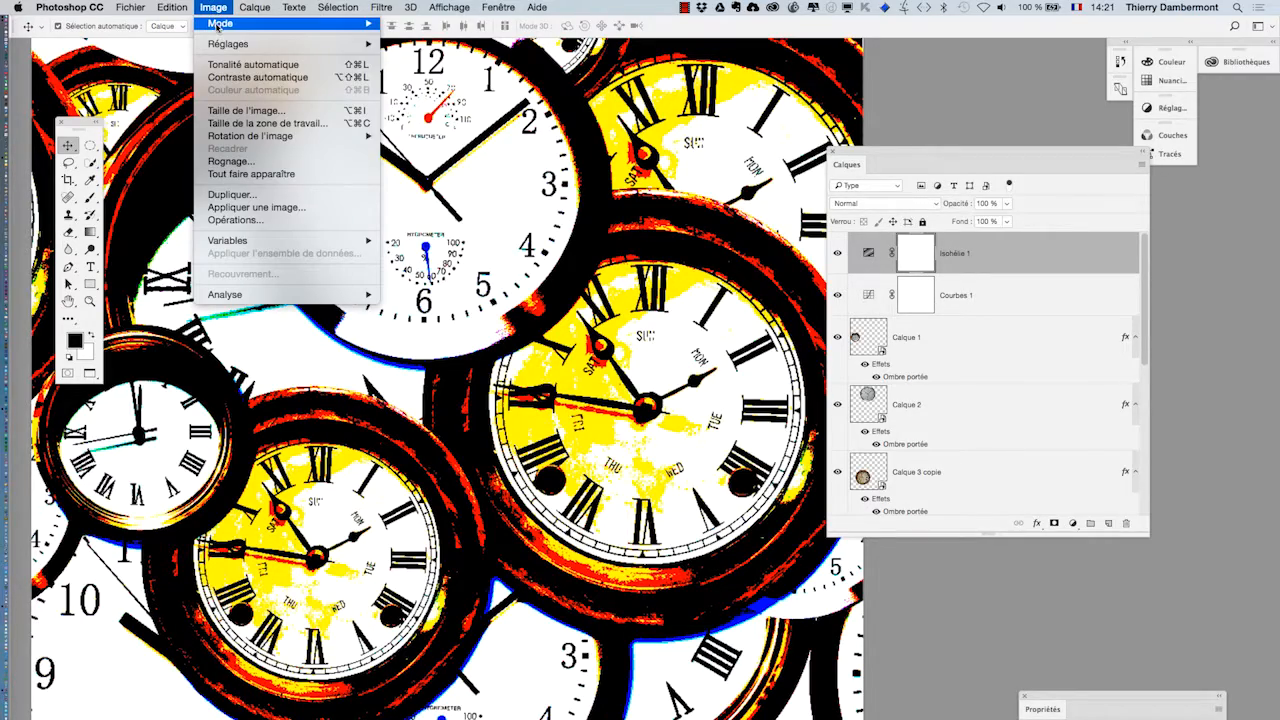
mouse_move(222, 23)
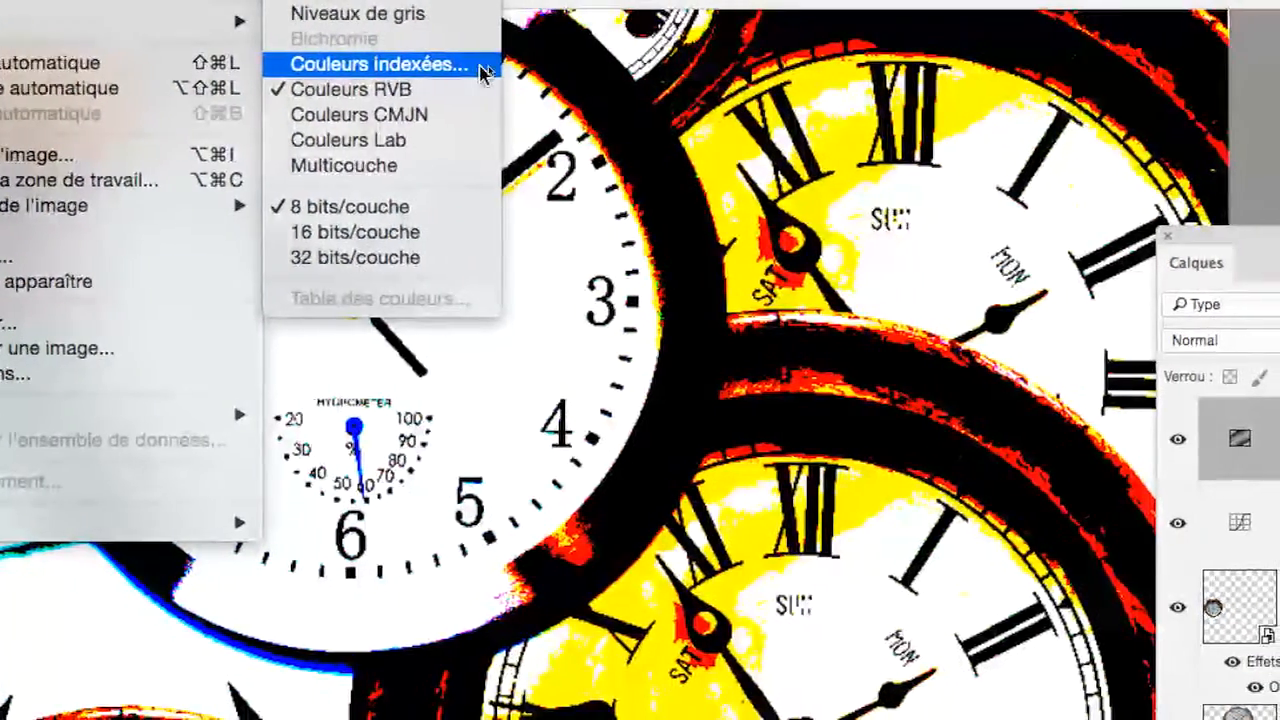
left_click(468, 66)
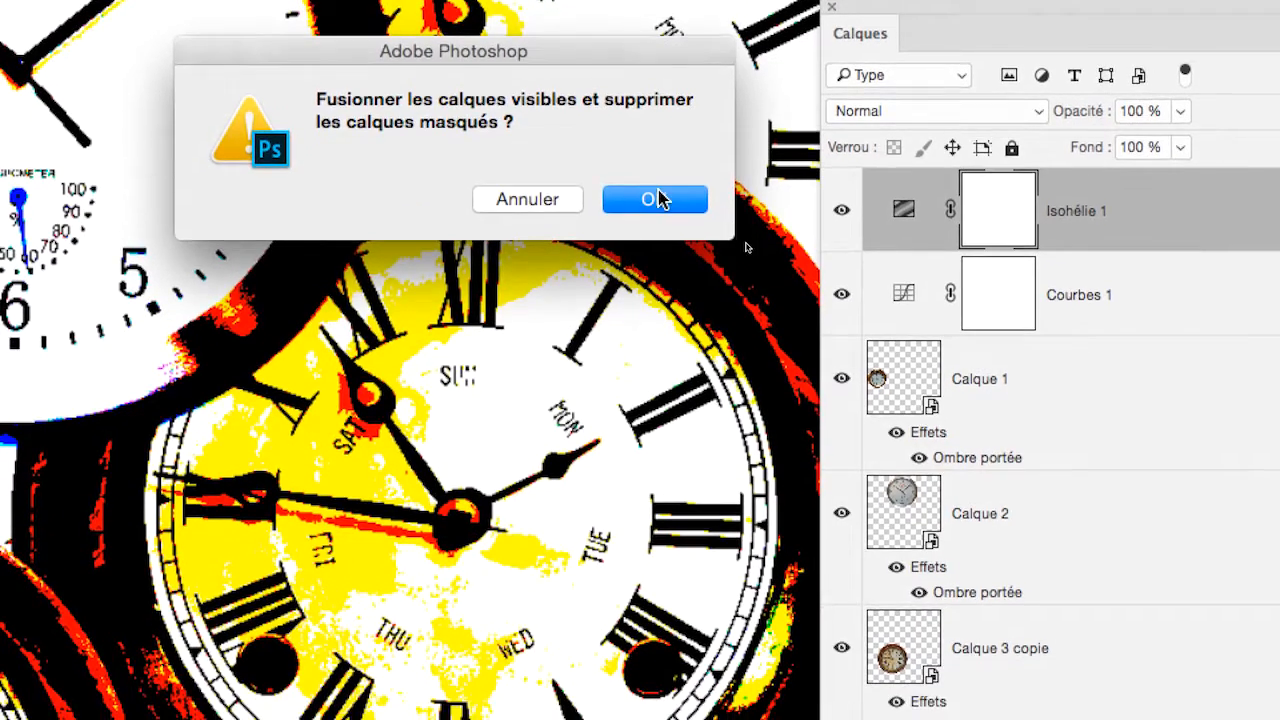
left_click(711, 238)
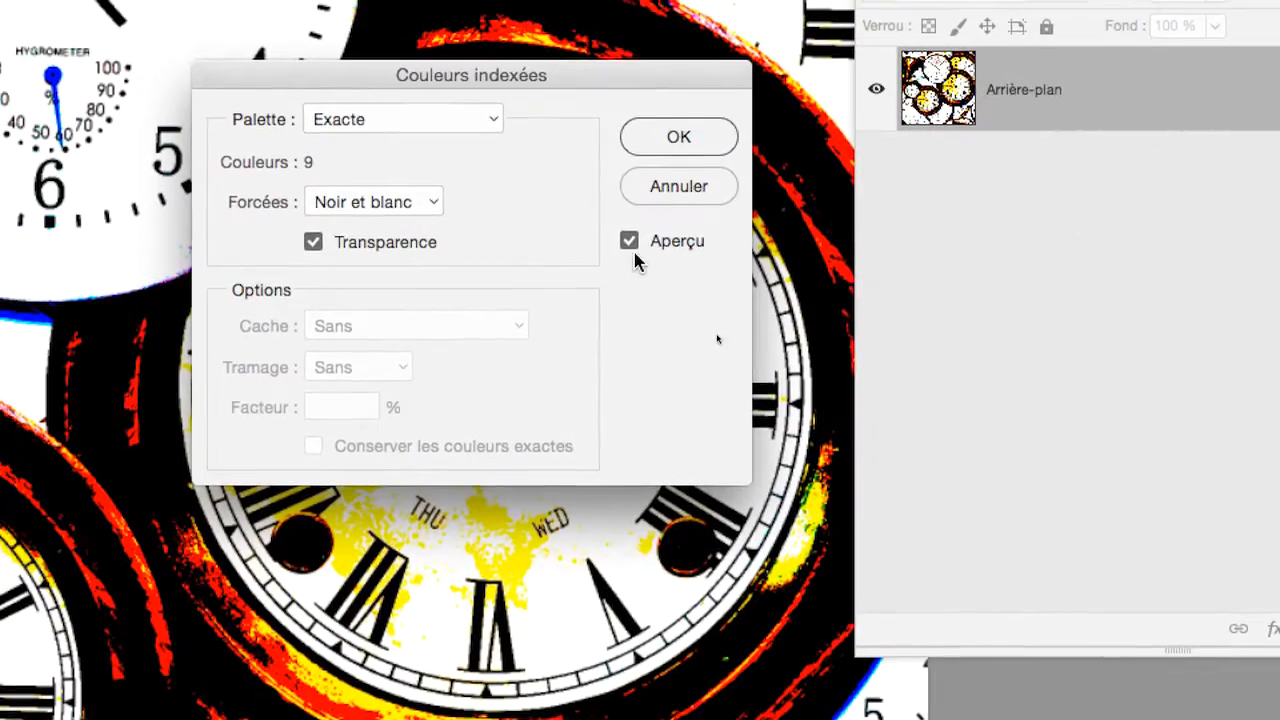
Set the indexed-colour palette to Locale (Adaptative).
left_click(601, 316)
left_click(633, 248)
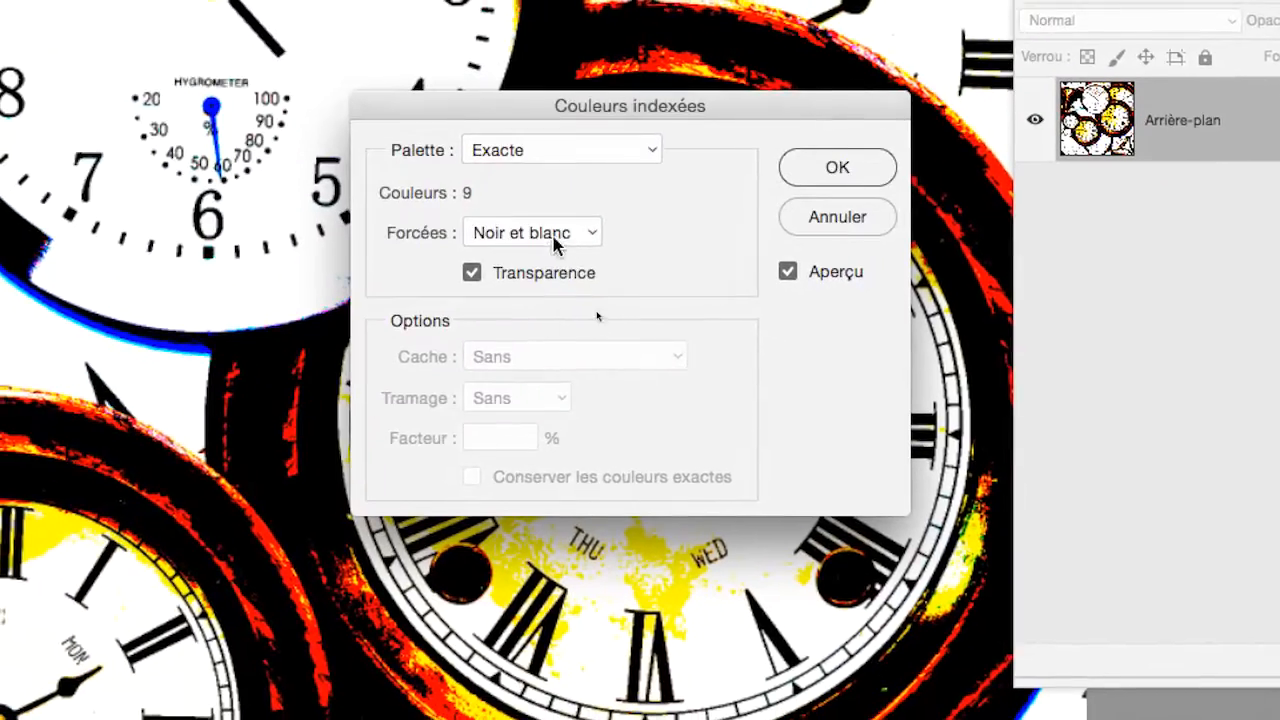
key("alt")
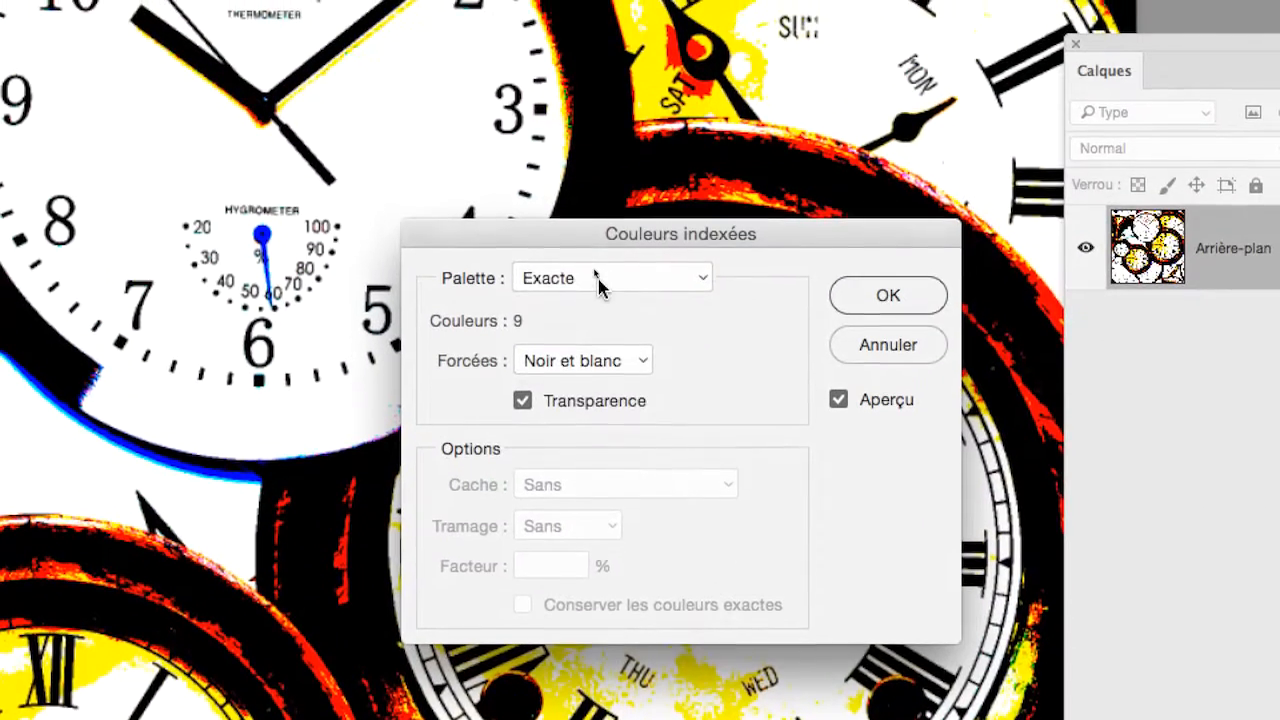
left_click(598, 280)
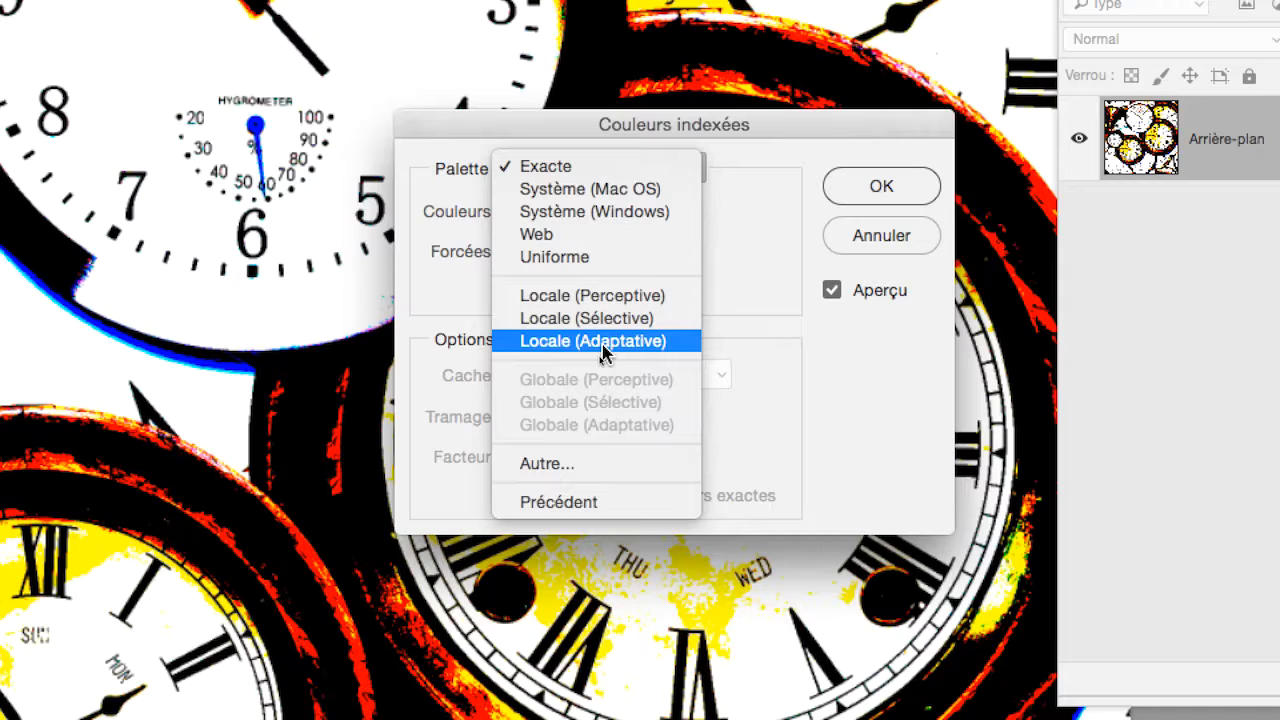
left_click(600, 341)
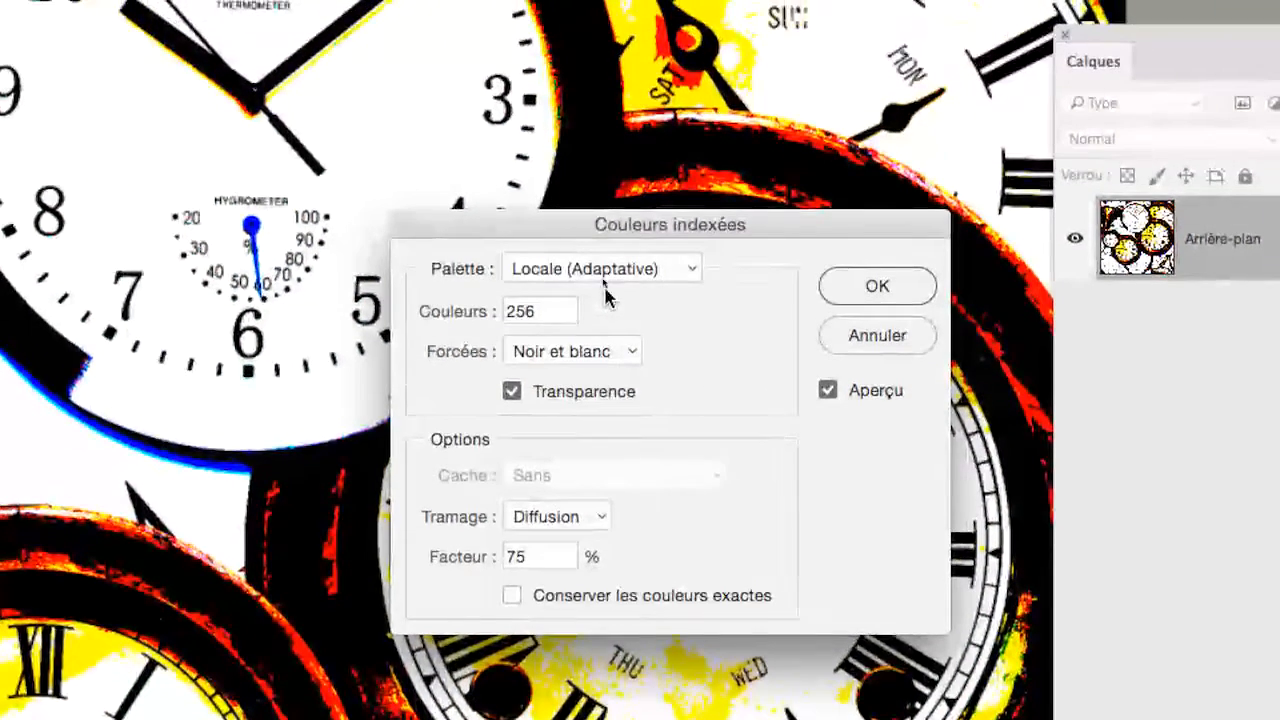
left_click(605, 285)
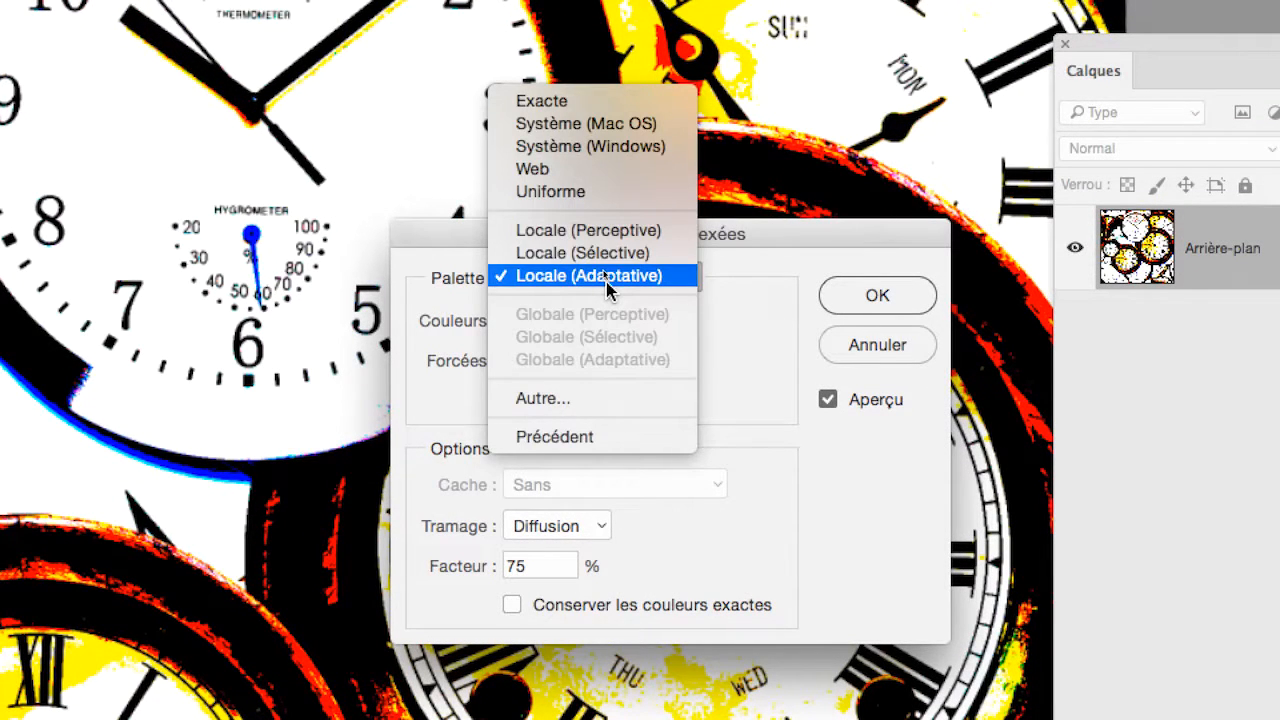
left_click(607, 285)
left_click(607, 285)
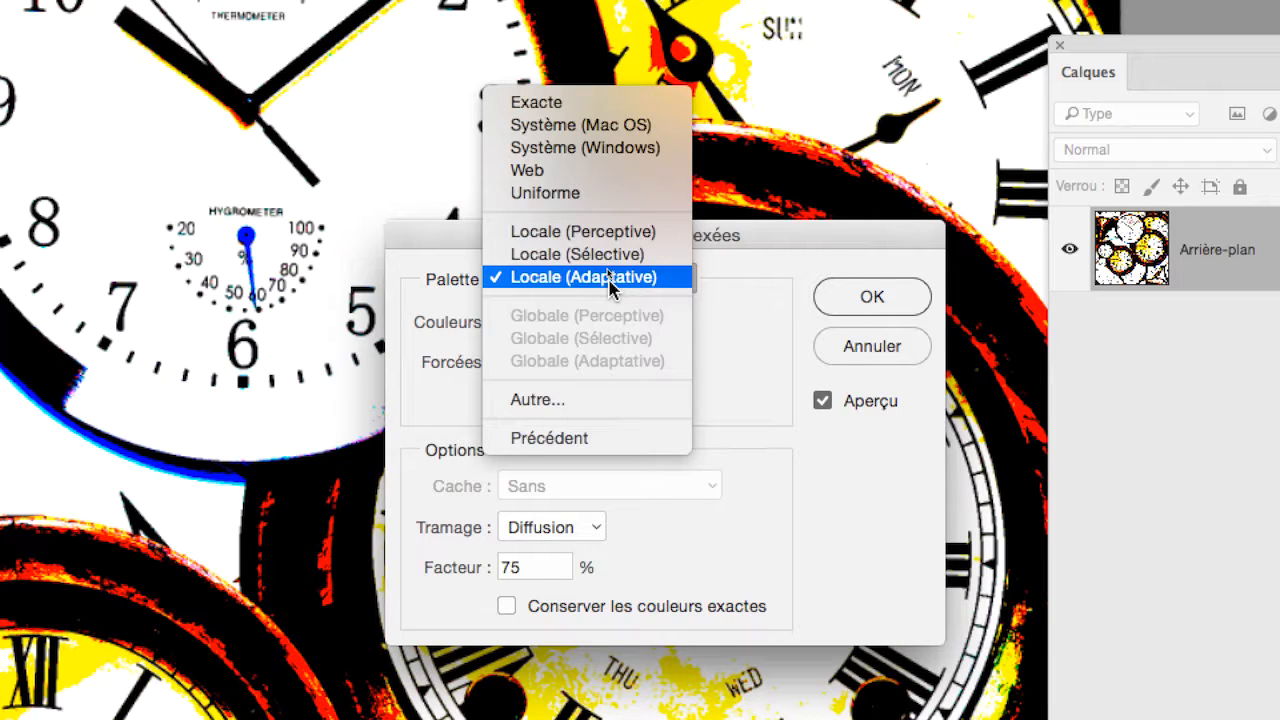
left_click(609, 278)
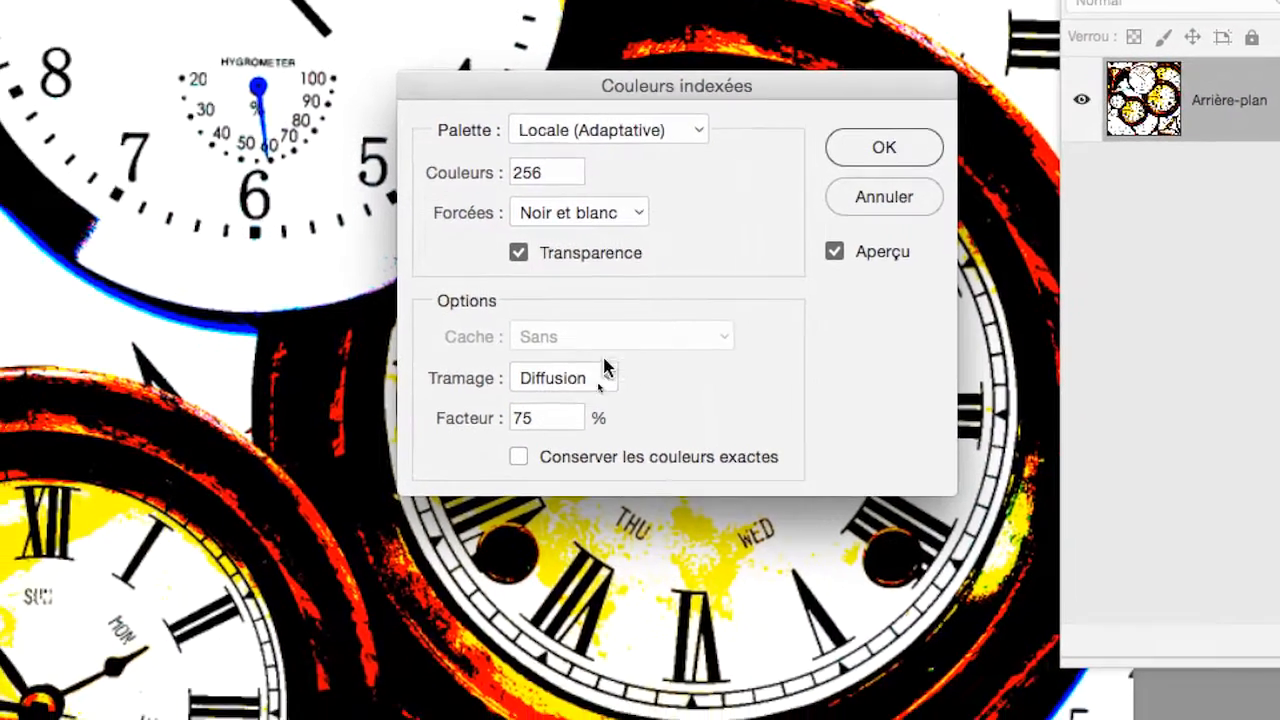
Try the Motif and Sans dithering options, settle on Motif and apply the indexed-colour conversion.
left_click(480, 439)
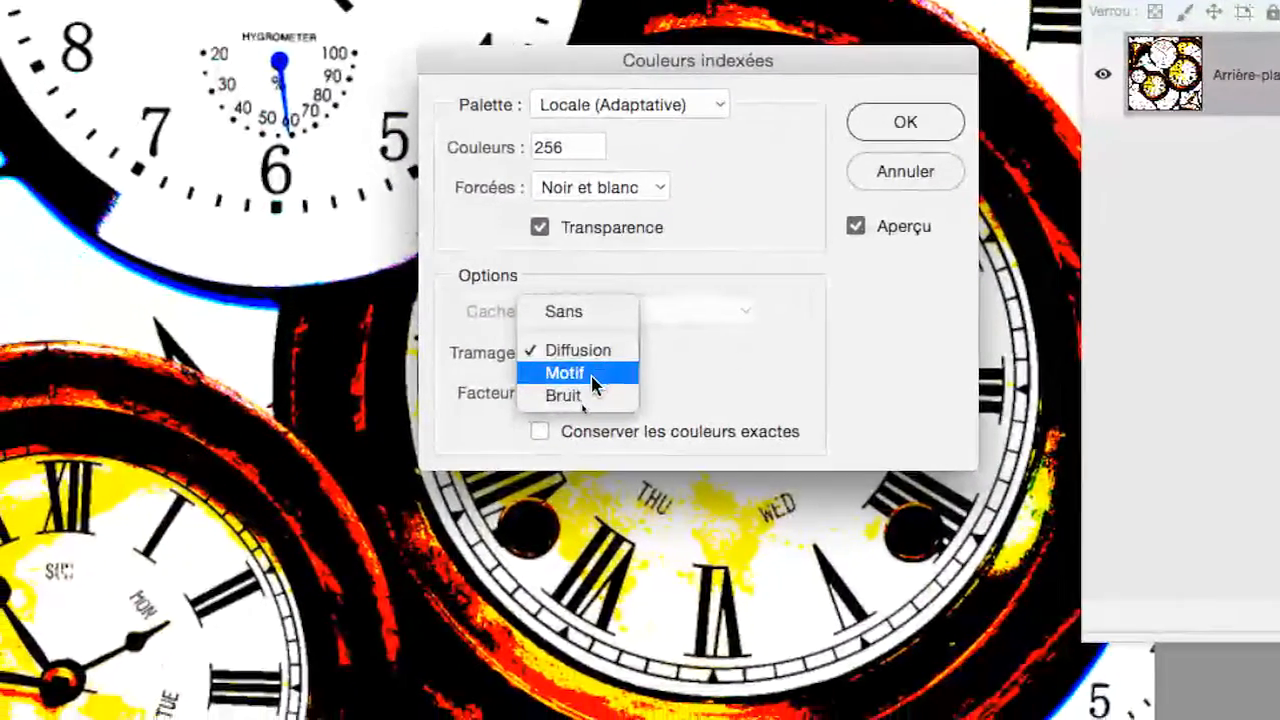
left_click(598, 380)
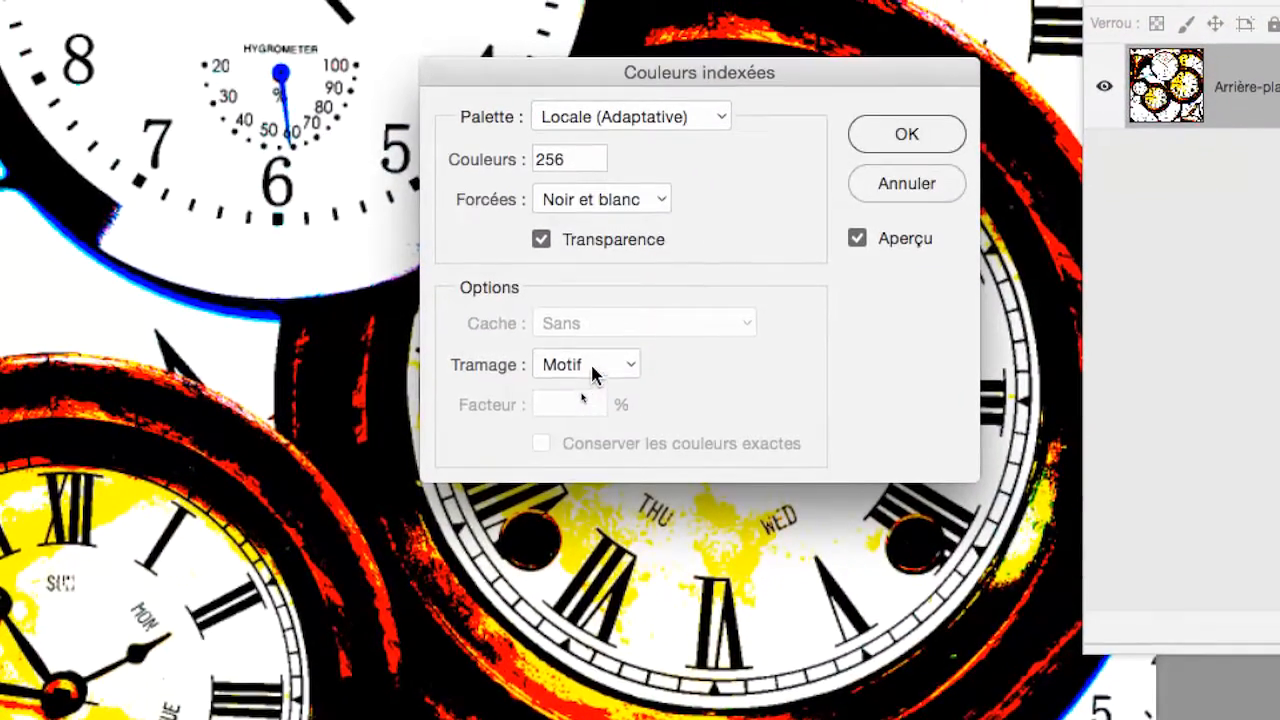
left_click(593, 373)
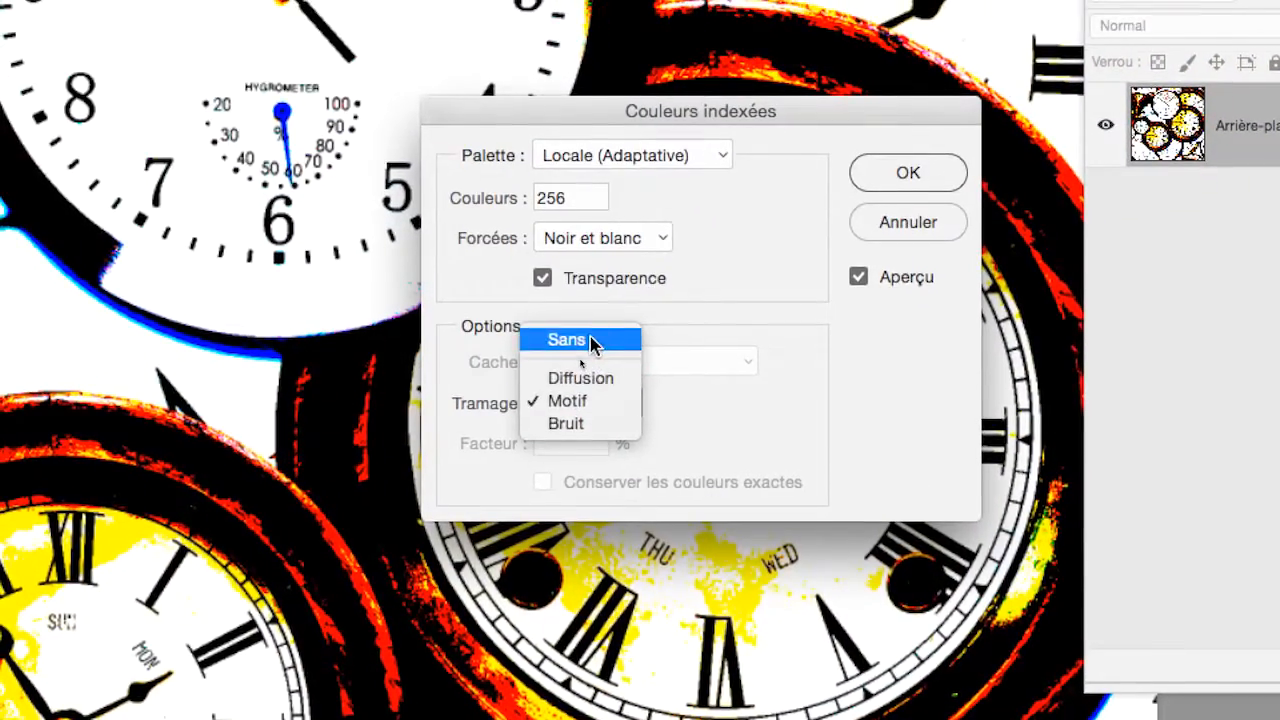
left_click(587, 313)
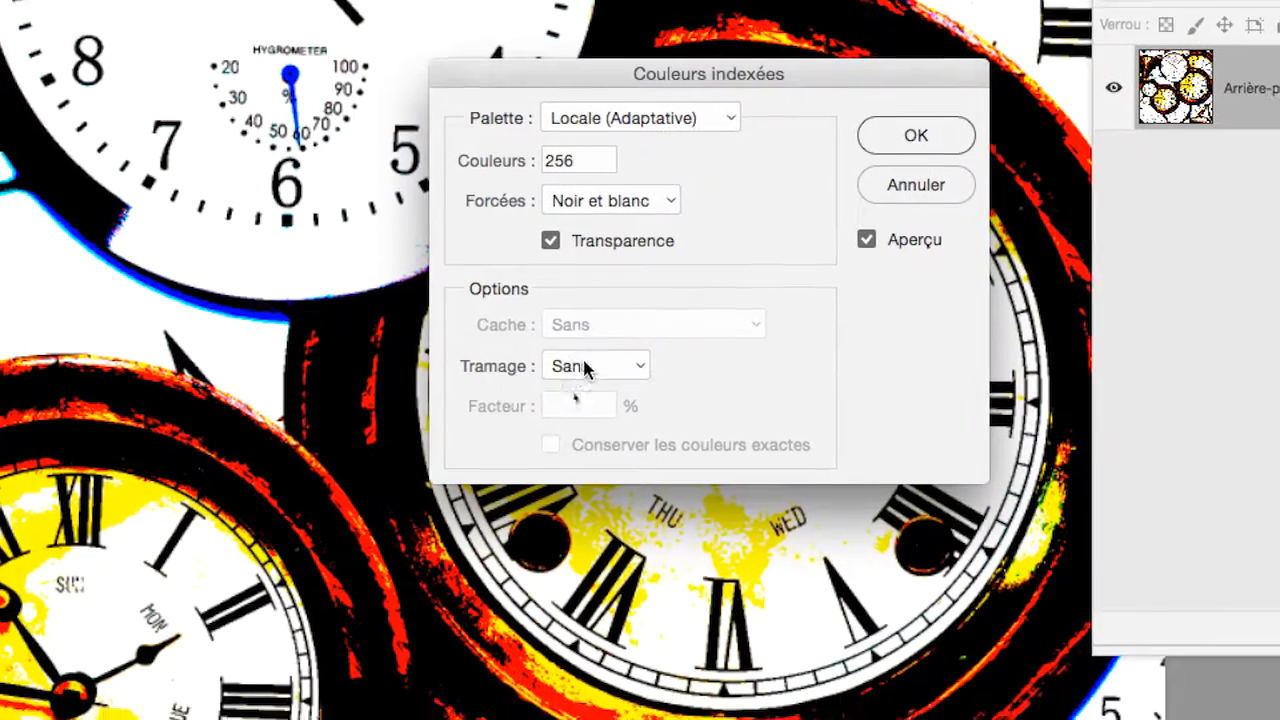
left_click(585, 399)
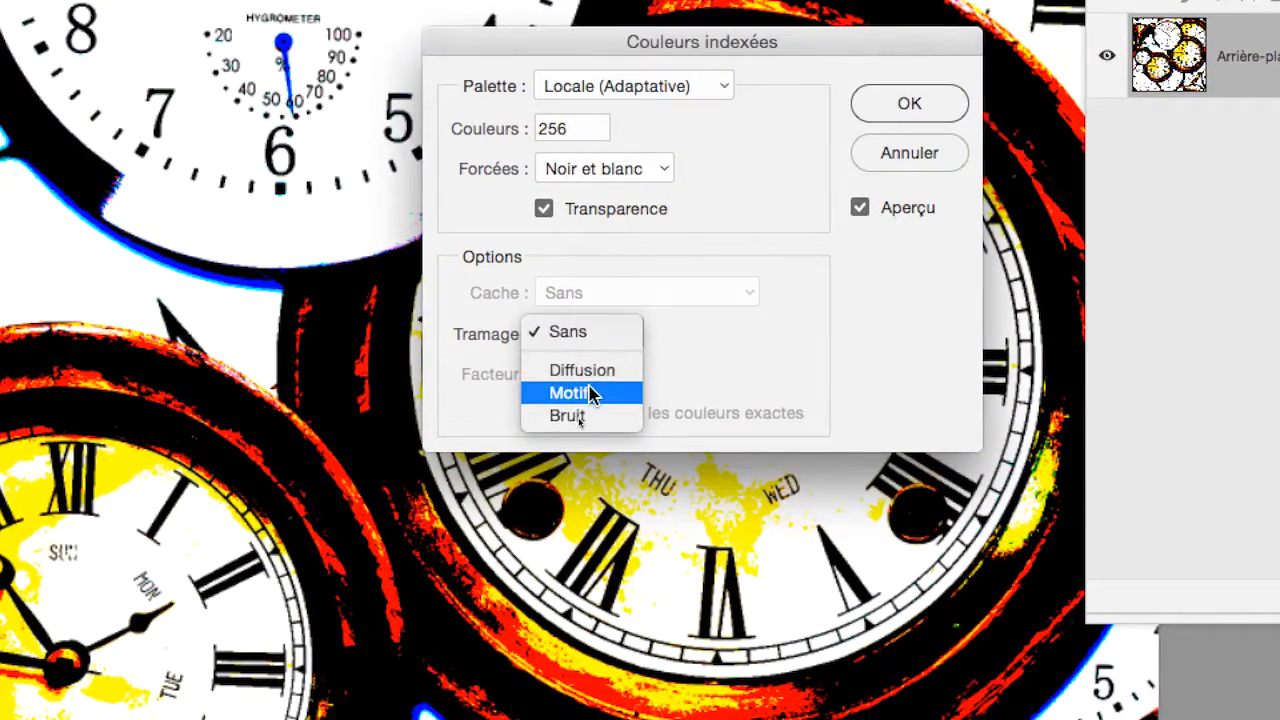
left_click(591, 395)
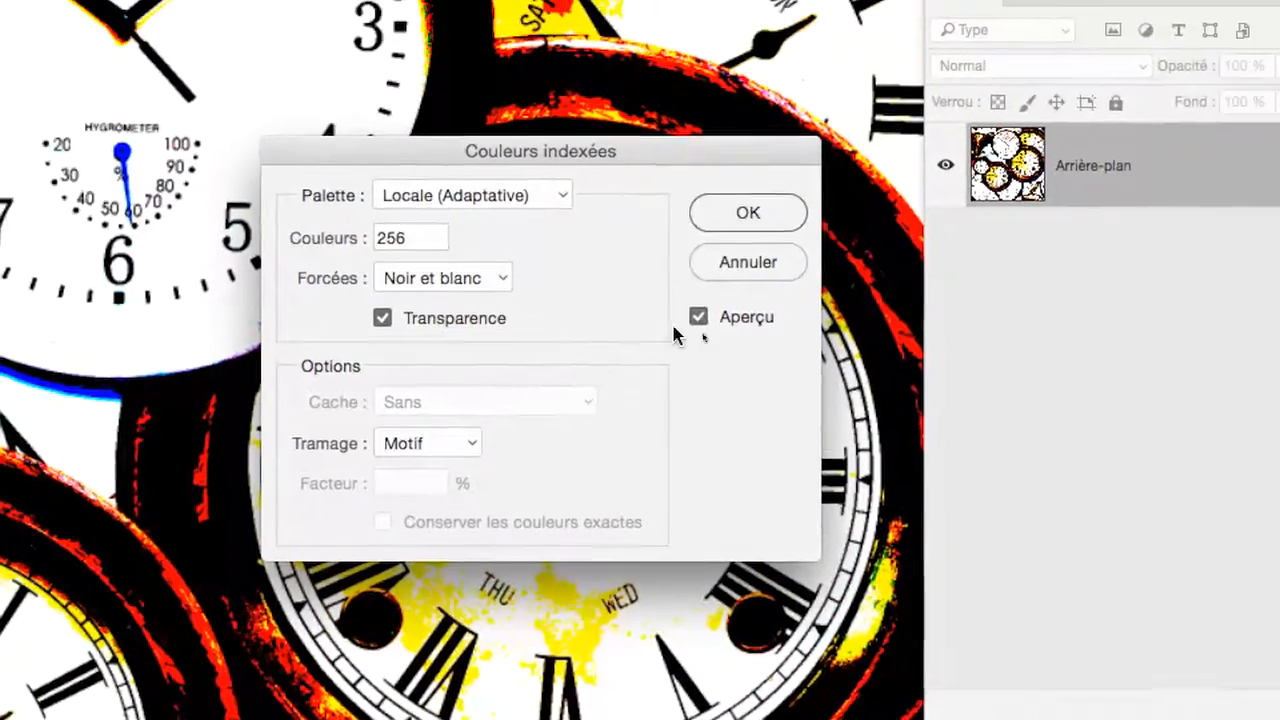
left_click(860, 209)
left_click(683, 326)
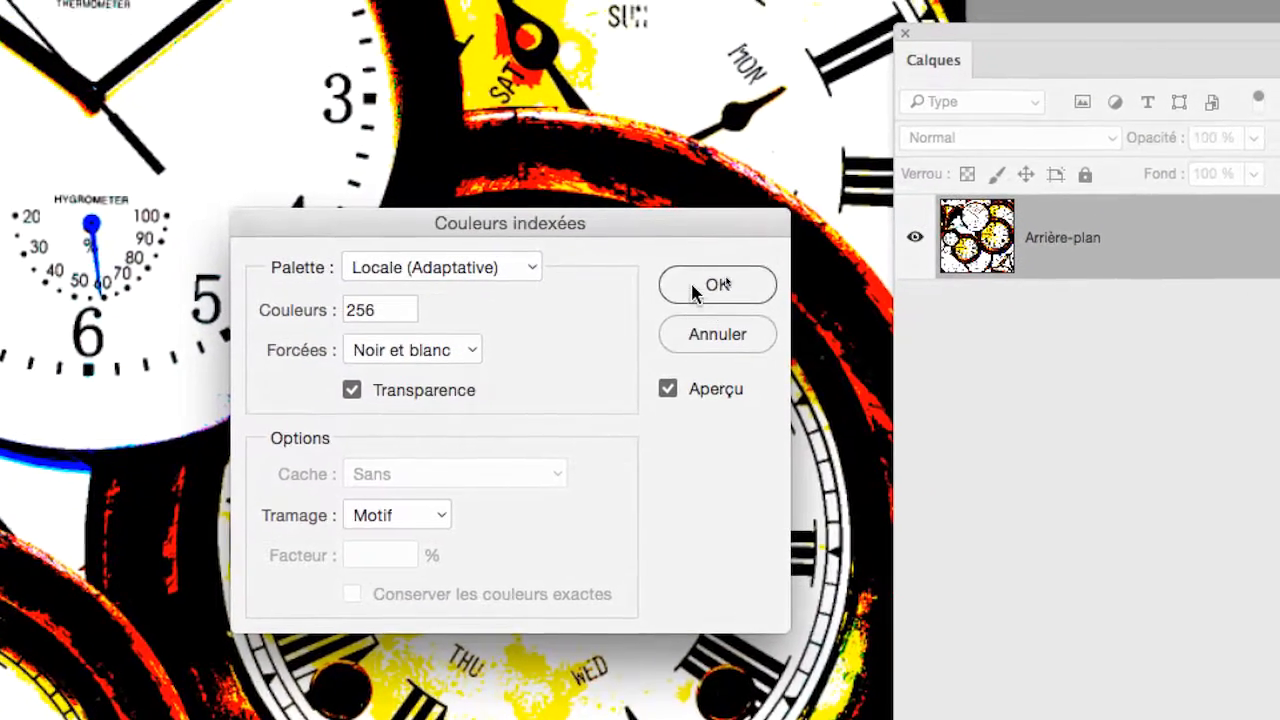
left_click(710, 221)
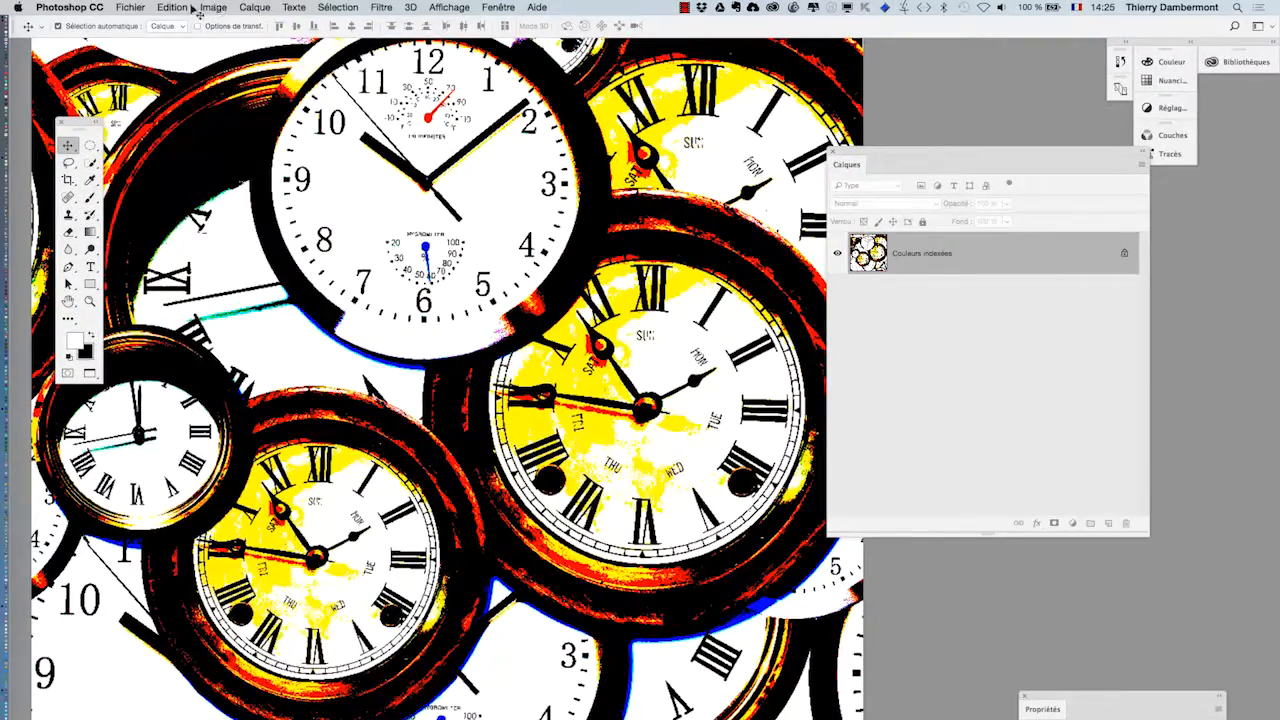
Save the indexed-colour image as motif-HD-horloges-14.psd in Photoshop format.
left_click(130, 7)
left_click(645, 280)
left_click(680, 53)
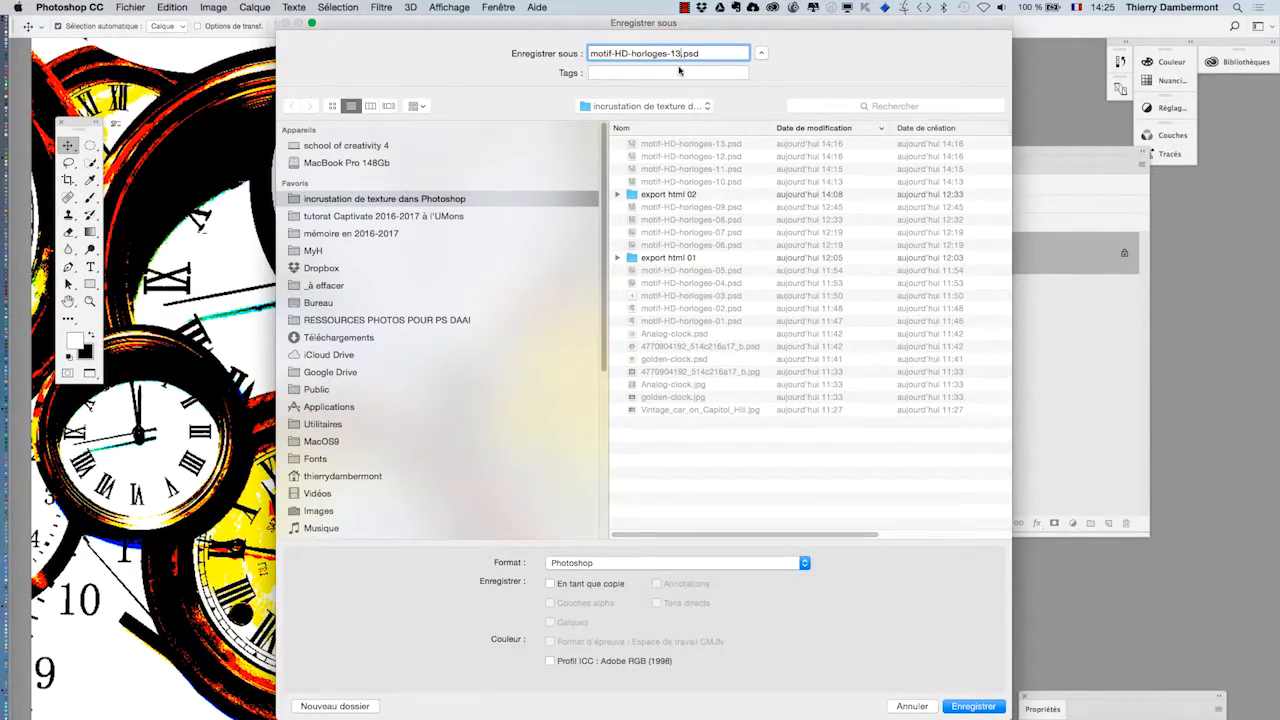
key("BackSpace")
type("4")
left_click(965, 706)
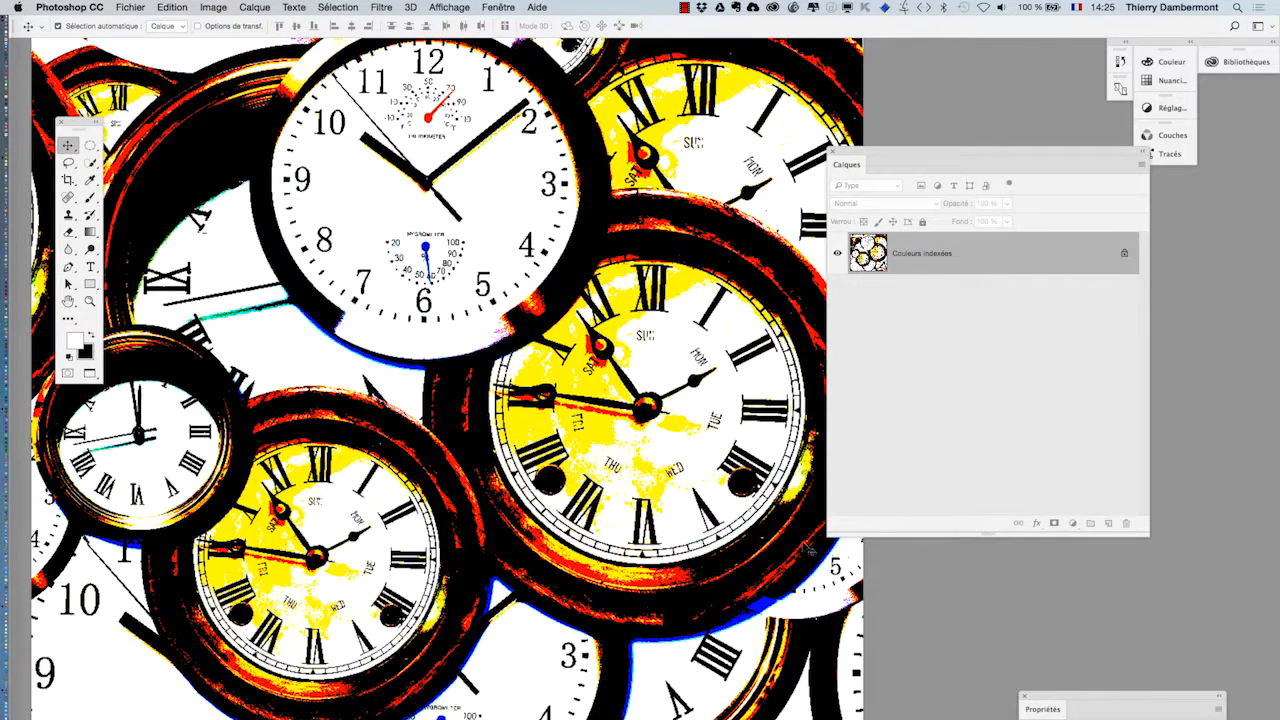
scroll(596, 506, "down", 3)
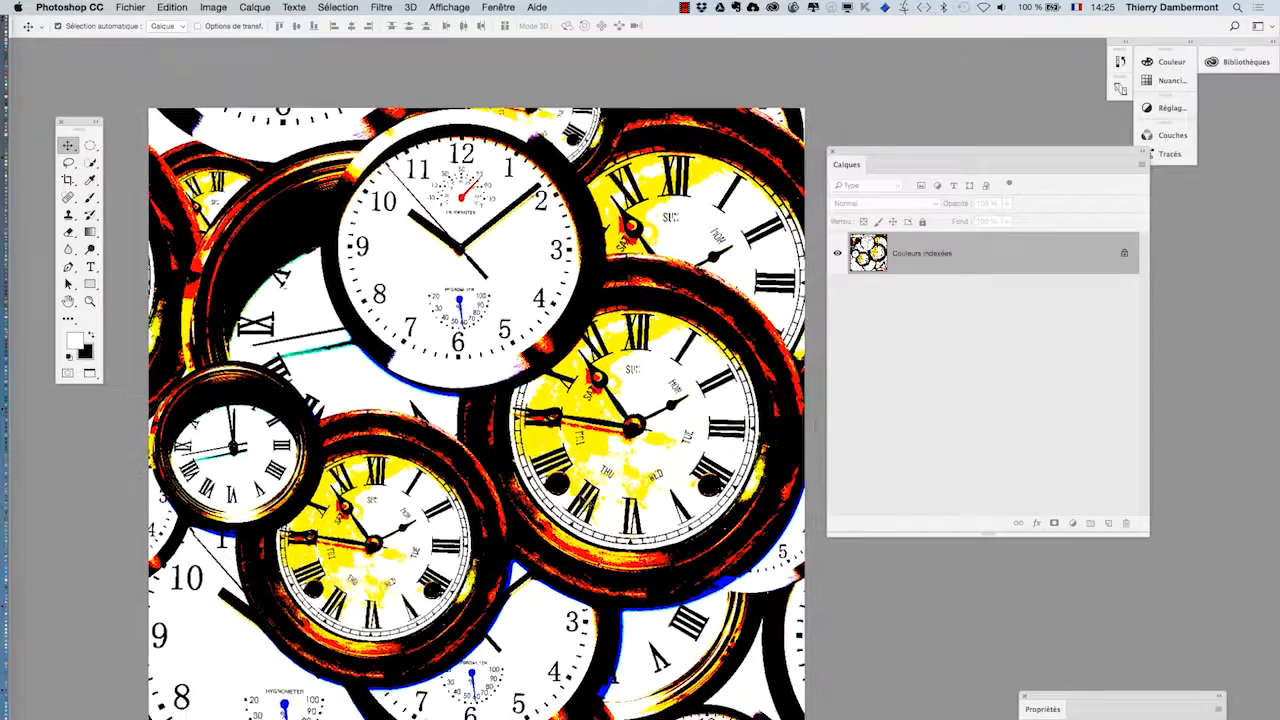
scroll(409, 324, "down", 3)
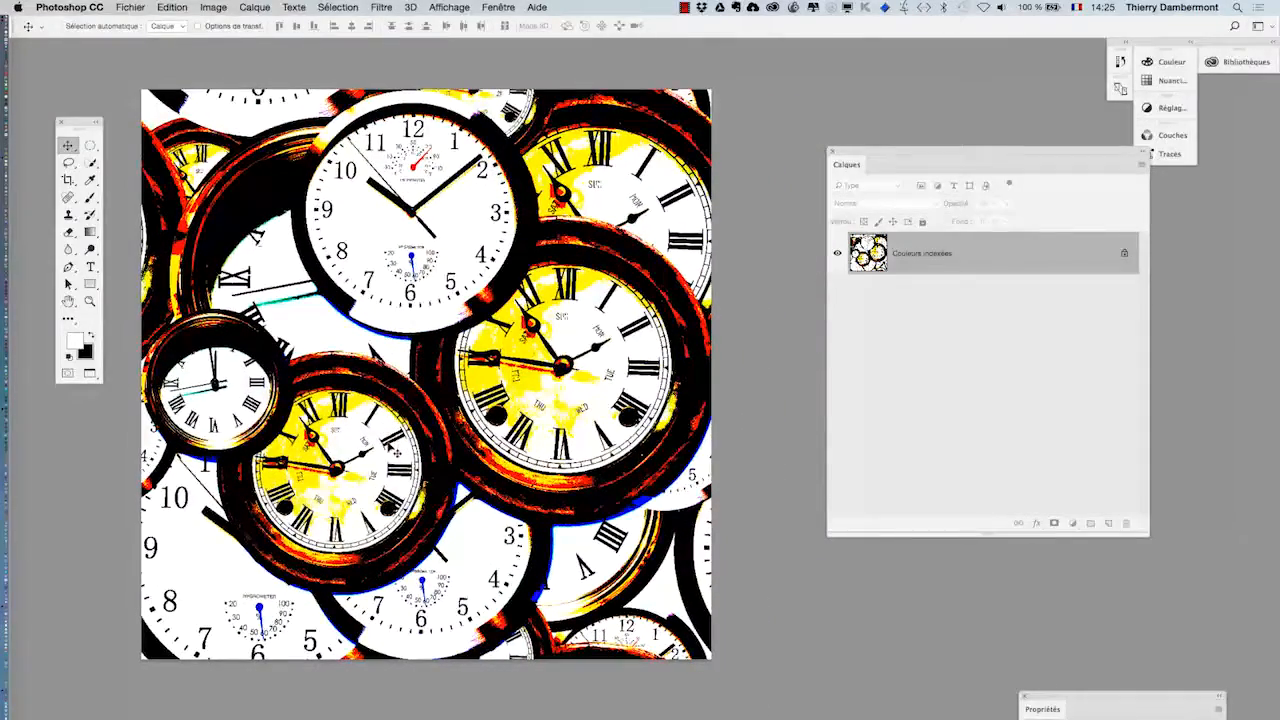